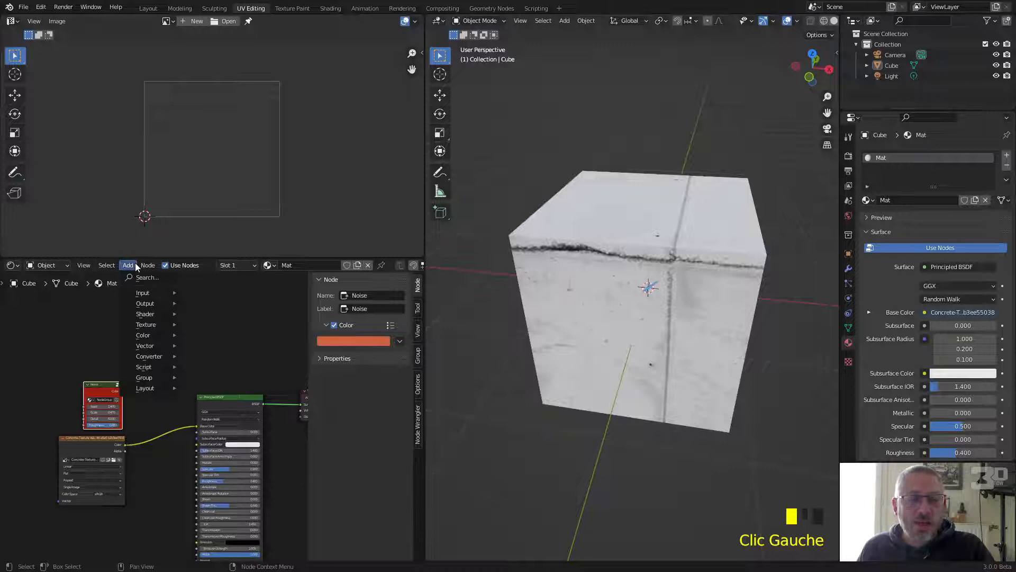
Step: Add a Noise Texture node above the Noise group and an RGB to BW node beside it
{"action": "mouse_move", "coordinate": [151, 332]}
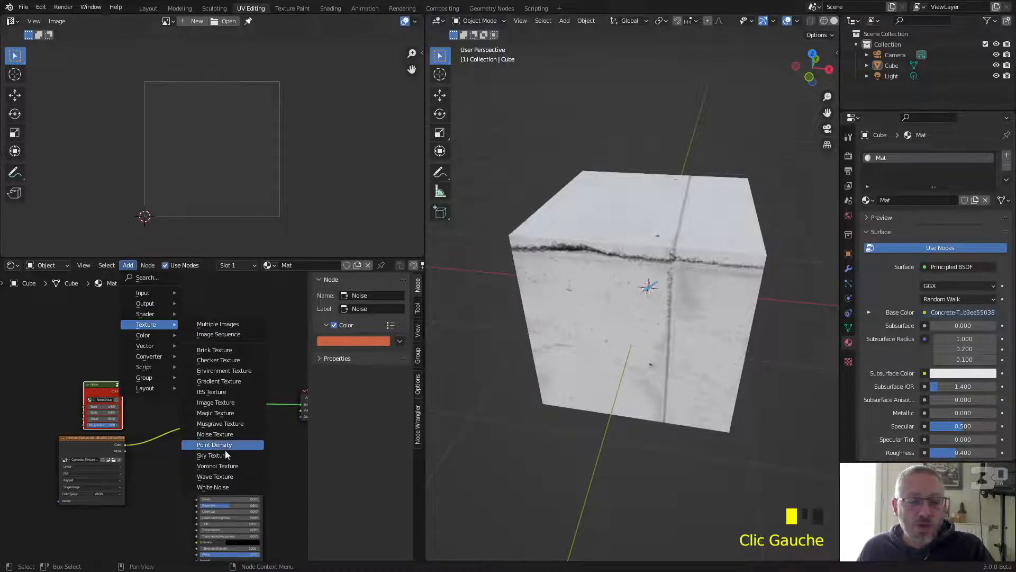
{"action": "left_click", "coordinate": [220, 434]}
{"action": "left_click", "coordinate": [80, 307]}
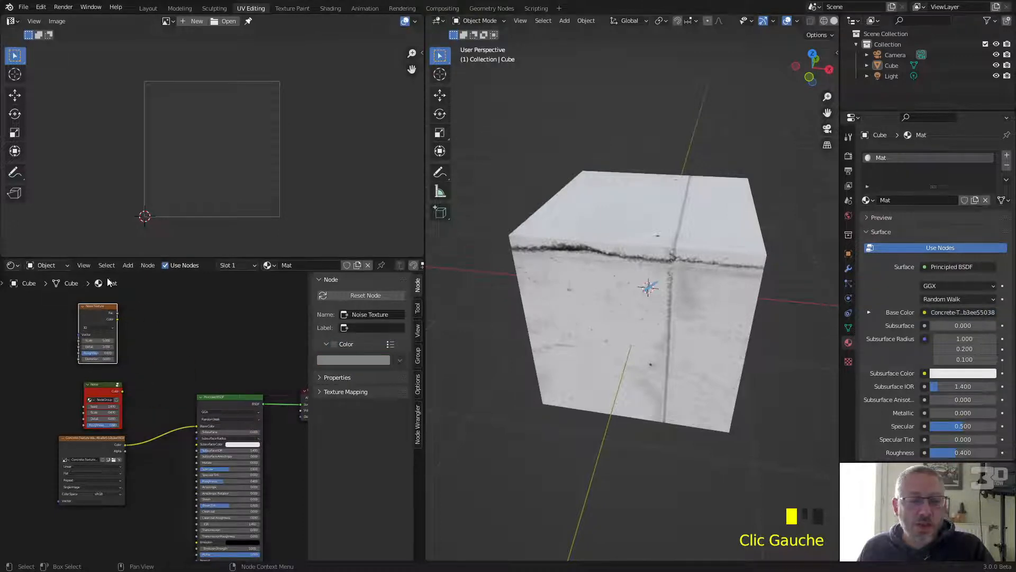
{"action": "left_click", "coordinate": [128, 265]}
{"action": "mouse_move", "coordinate": [158, 354]}
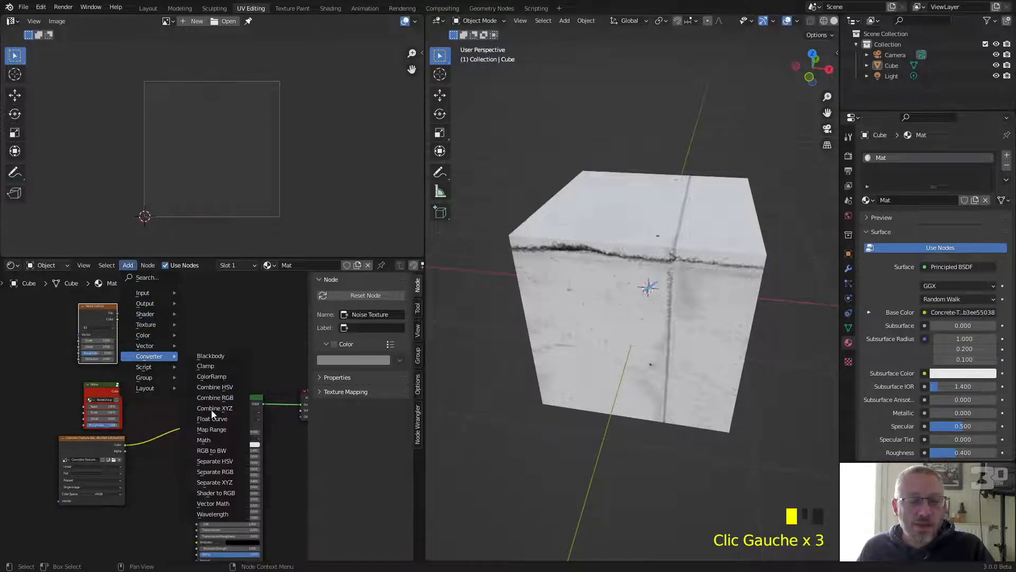
{"action": "left_click", "coordinate": [218, 450]}
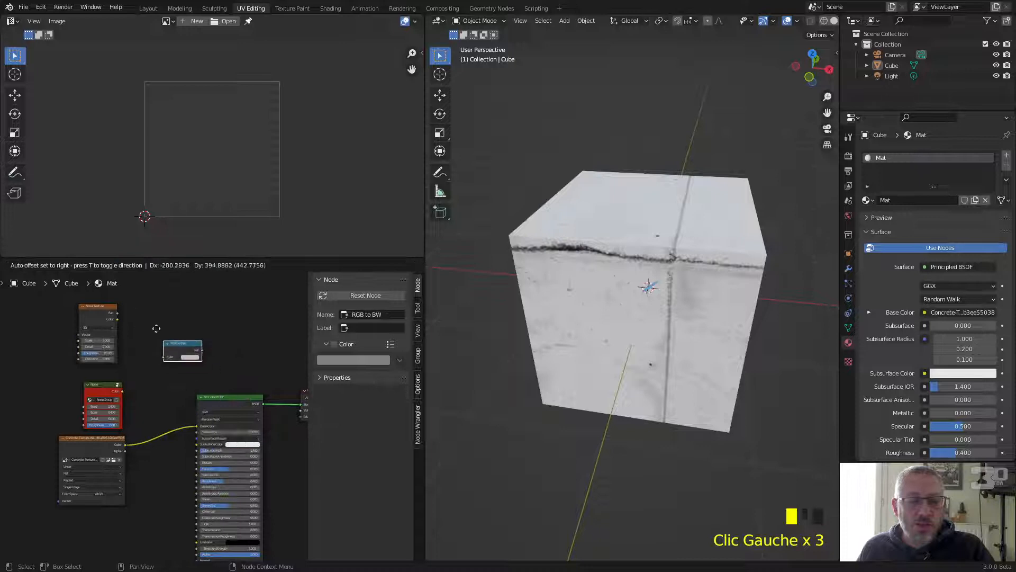
{"action": "left_click", "coordinate": [140, 311]}
Step: Add a ColorRamp node next to the RGB to BW node
{"action": "left_click", "coordinate": [129, 266]}
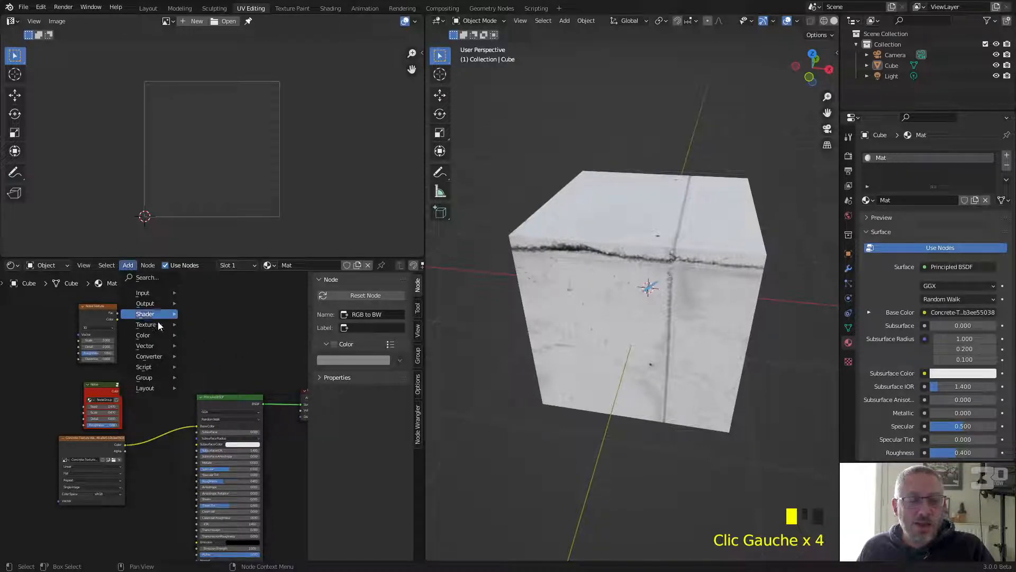
{"action": "mouse_move", "coordinate": [153, 358]}
{"action": "left_click", "coordinate": [224, 376]}
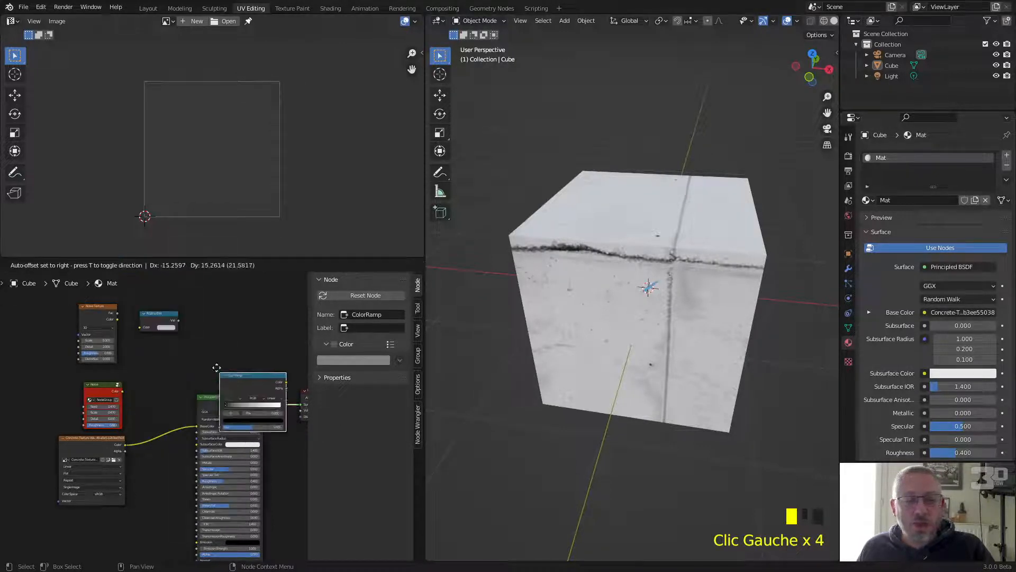
{"action": "left_click", "coordinate": [195, 306]}
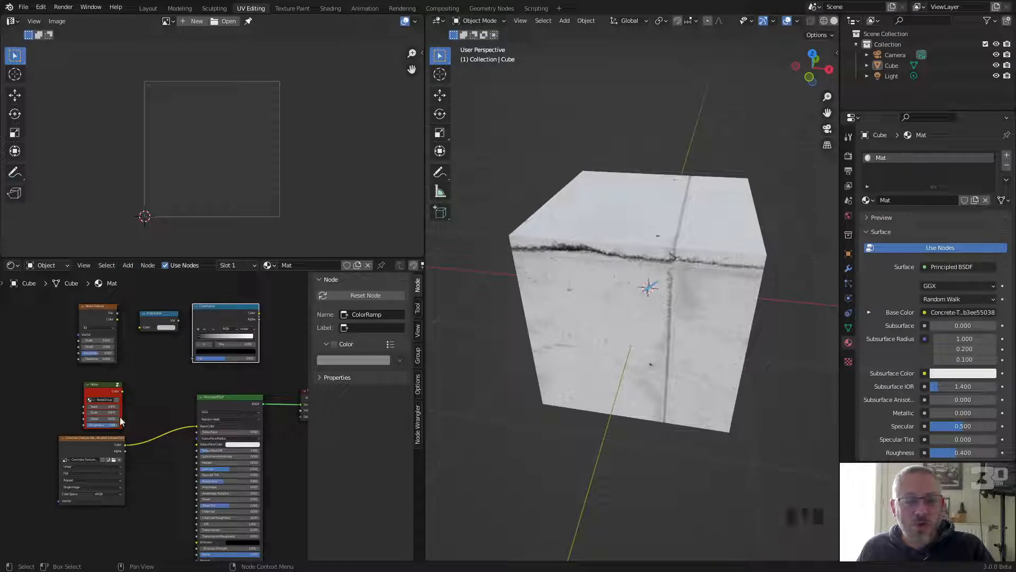
Step: Link the Noise Texture's Color through RGB to BW into the ColorRamp's Fac, and shift the three nodes away from the Principled BSDF
{"action": "scroll", "coordinate": [170, 377], "scroll_direction": "up", "scroll_amount": 3}
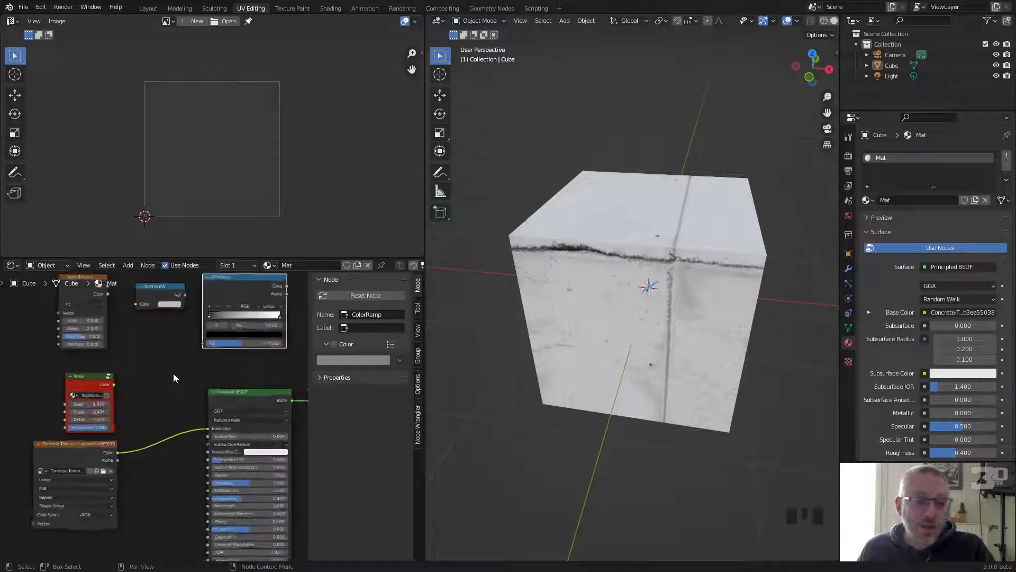
{"action": "scroll", "coordinate": [133, 385], "scroll_direction": "up", "scroll_amount": 2}
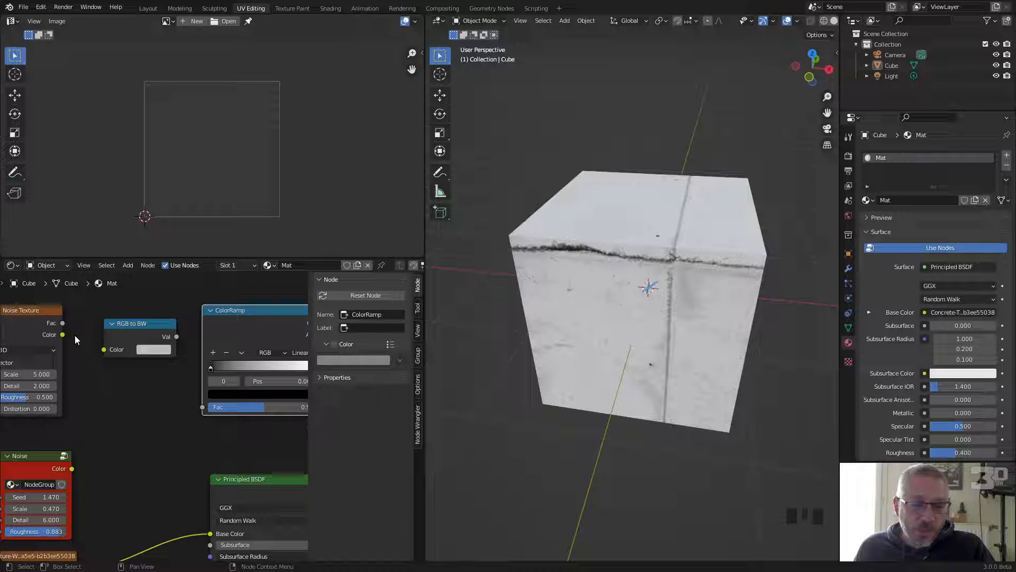
{"action": "left_click_drag", "start_coordinate": [63, 335], "coordinate": [104, 349]}
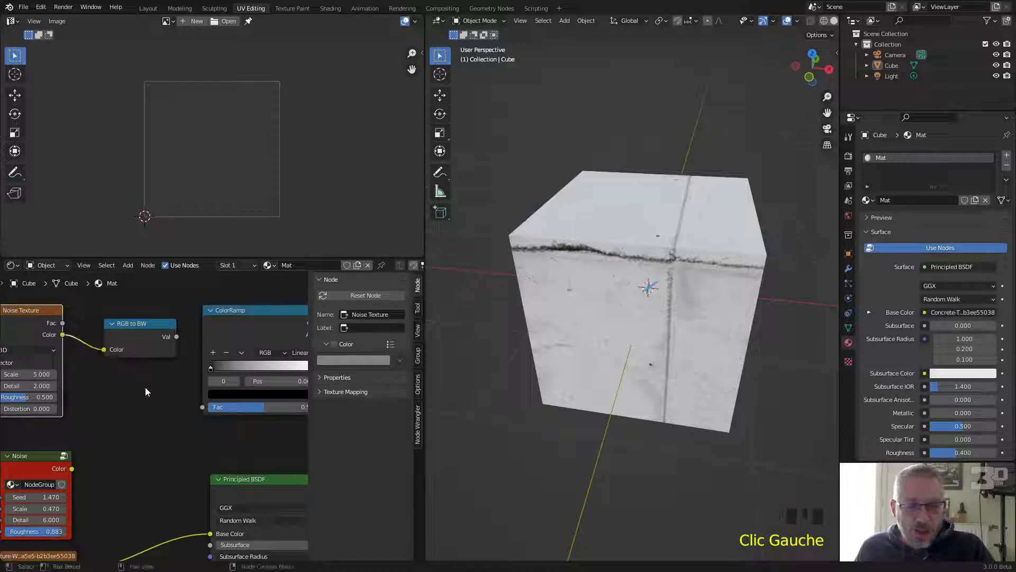
{"action": "middle_click_drag", "start_coordinate": [142, 386], "coordinate": [57, 379]}
{"action": "left_click_drag", "start_coordinate": [92, 330], "coordinate": [118, 400]}
{"action": "scroll", "coordinate": [101, 401], "scroll_direction": "down", "scroll_amount": 2}
{"action": "middle_click_drag", "start_coordinate": [101, 402], "coordinate": [146, 392]}
{"action": "scroll", "coordinate": [145, 393], "scroll_direction": "down", "scroll_amount": 3}
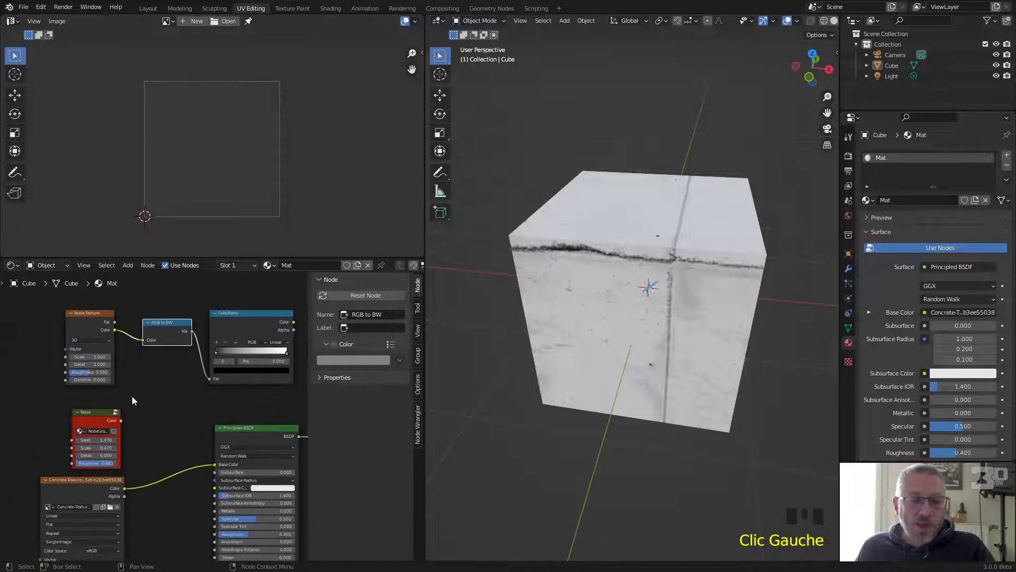
{"action": "left_click_drag", "start_coordinate": [74, 328], "coordinate": [139, 347]}
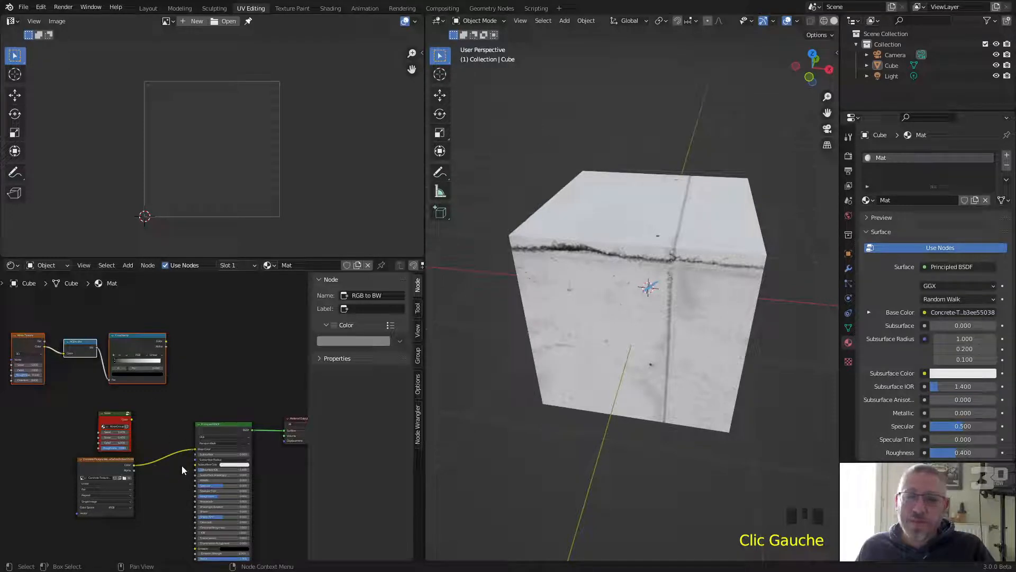
{"action": "left_click", "coordinate": [172, 398]}
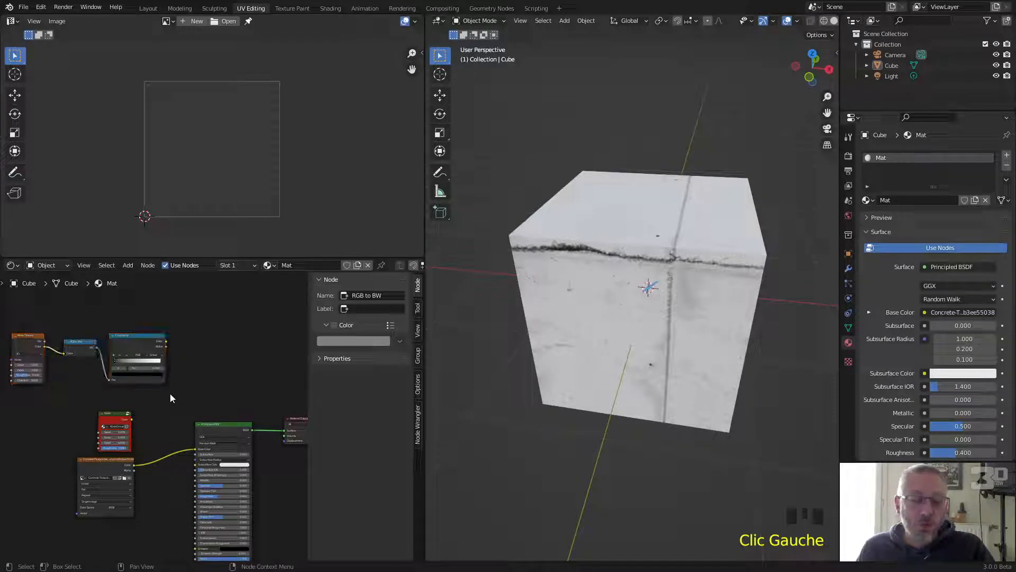
Step: Insert a MixRGB node on the link between the concrete image texture and the Principled BSDF's Base Color
{"action": "left_click", "coordinate": [125, 269]}
{"action": "mouse_move", "coordinate": [147, 338]}
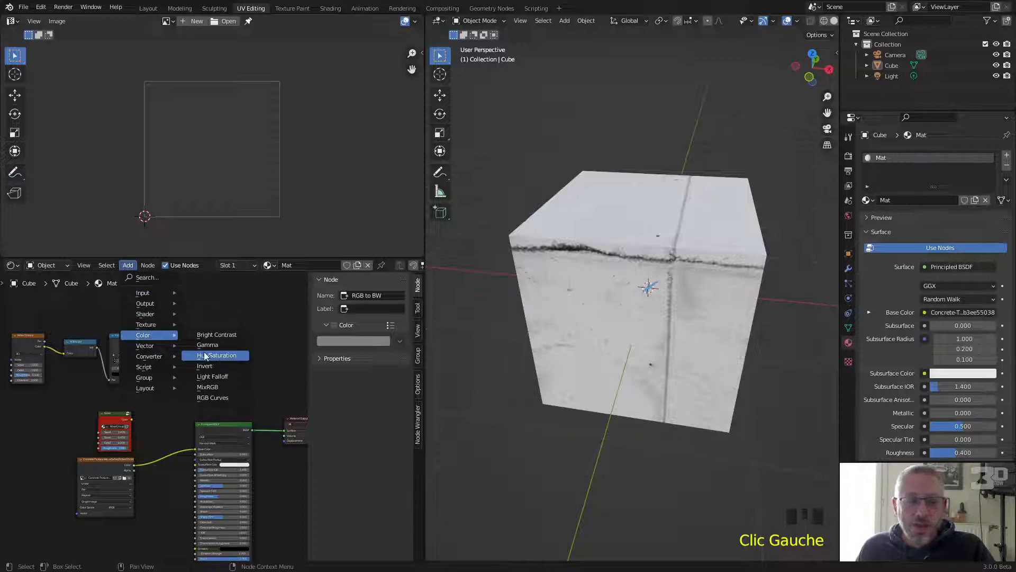
{"action": "left_click", "coordinate": [221, 387]}
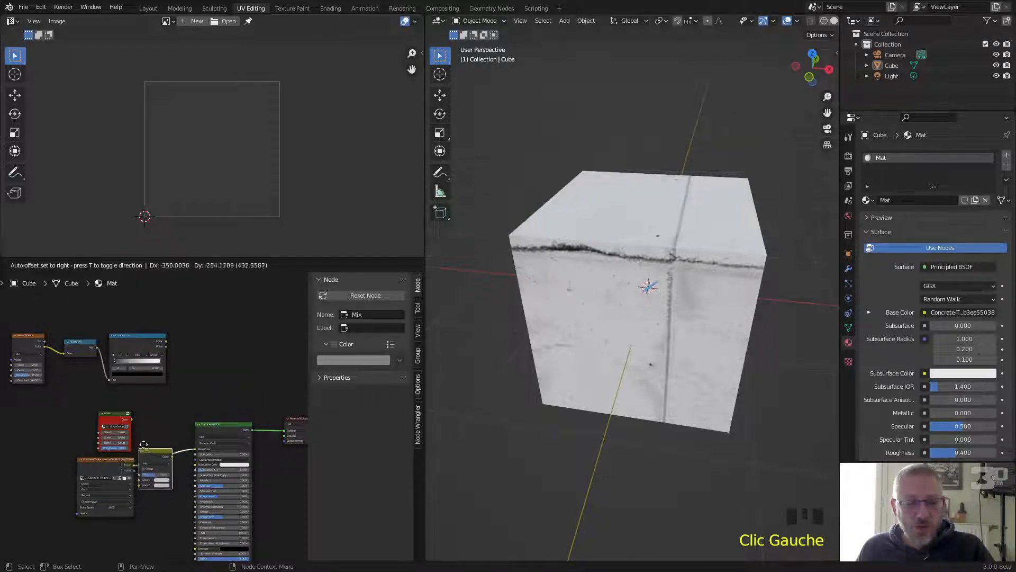
{"action": "left_click", "coordinate": [152, 436]}
{"action": "scroll", "coordinate": [175, 455], "scroll_direction": "up", "scroll_amount": 5}
{"action": "middle_click_drag", "start_coordinate": [174, 453], "coordinate": [163, 360]}
Step: Set the Mix node's Color2 to blue and its Fac to about 0.683
{"action": "left_click_drag", "start_coordinate": [175, 434], "coordinate": [177, 434]}
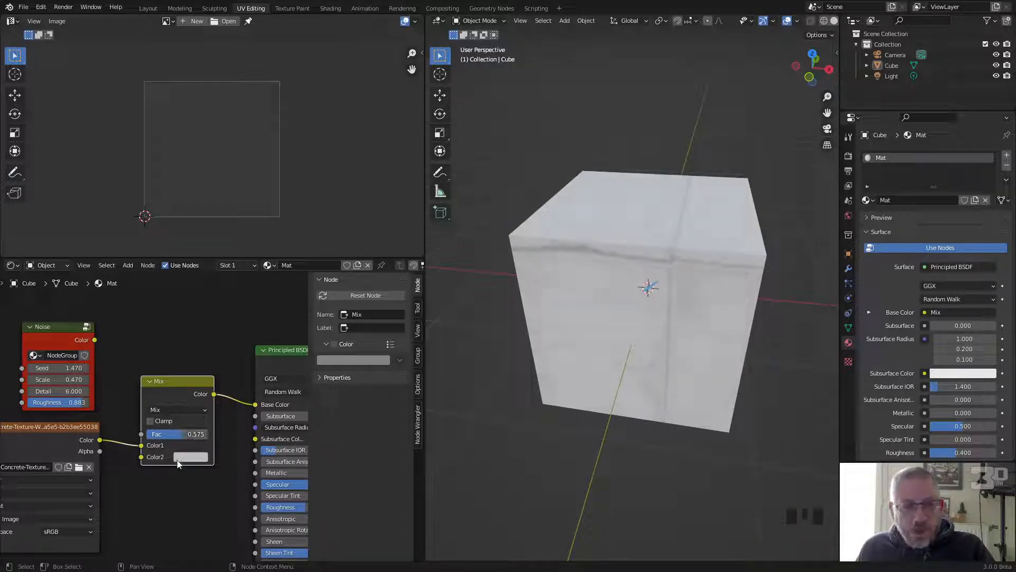
{"action": "left_click", "coordinate": [40, 440]}
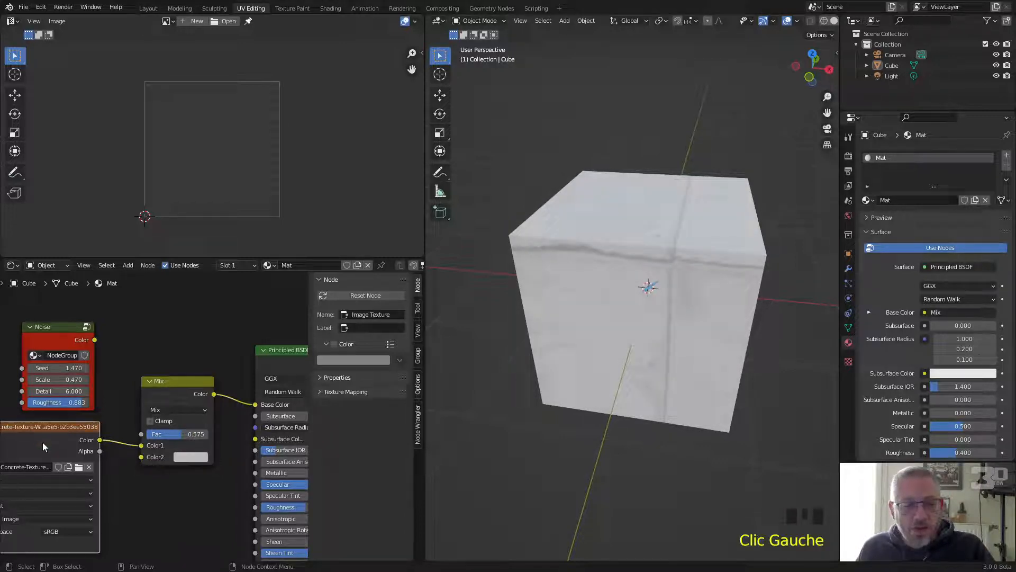
{"action": "left_click", "coordinate": [186, 458]}
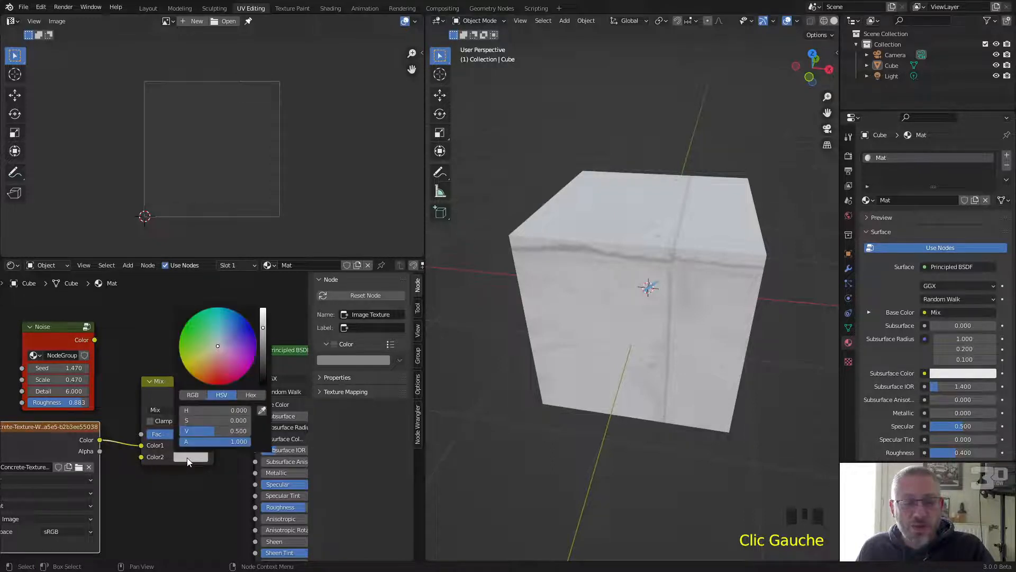
{"action": "left_click", "coordinate": [242, 343]}
{"action": "mouse_move", "coordinate": [170, 432]}
{"action": "left_mouse_down"}
{"action": "mouse_move", "coordinate": [207, 434]}
{"action": "mouse_move", "coordinate": [148, 434]}
{"action": "mouse_move", "coordinate": [189, 433]}
{"action": "left_mouse_up"}
Step: Try the Add blending mode on the Mix node, and return it to Mix
{"action": "left_click", "coordinate": [182, 409]}
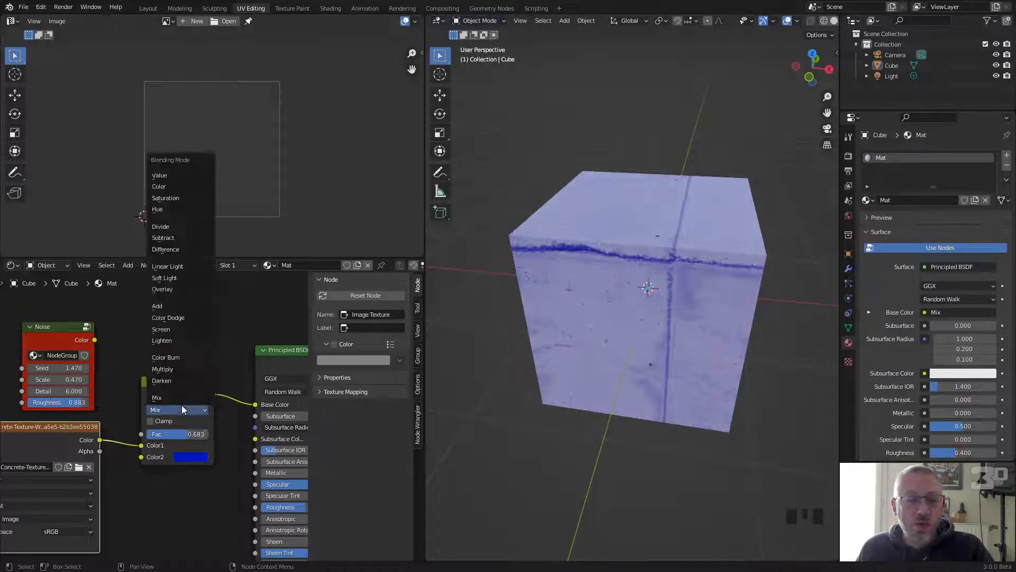
{"action": "left_click", "coordinate": [169, 306]}
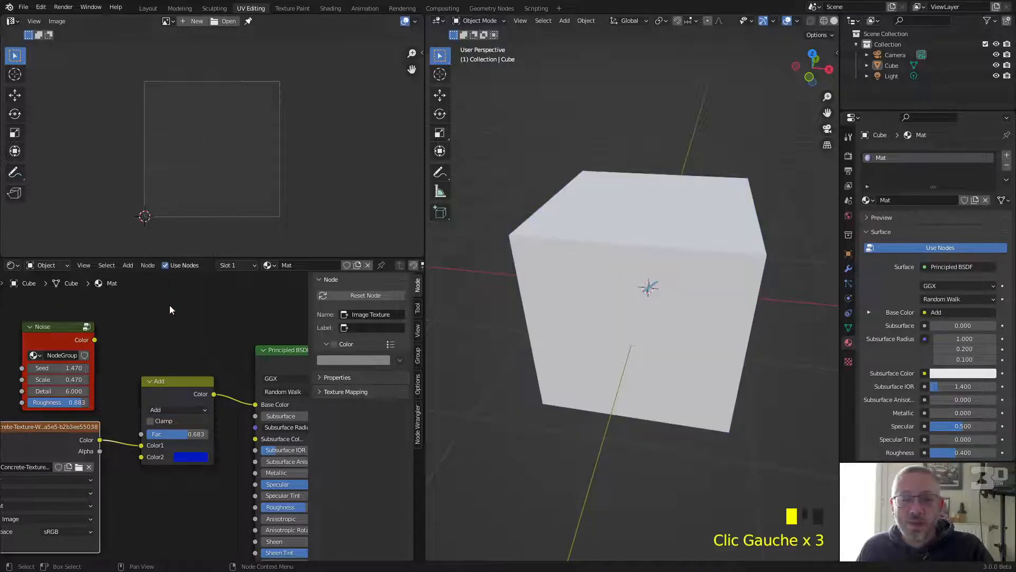
{"action": "left_click", "coordinate": [174, 411]}
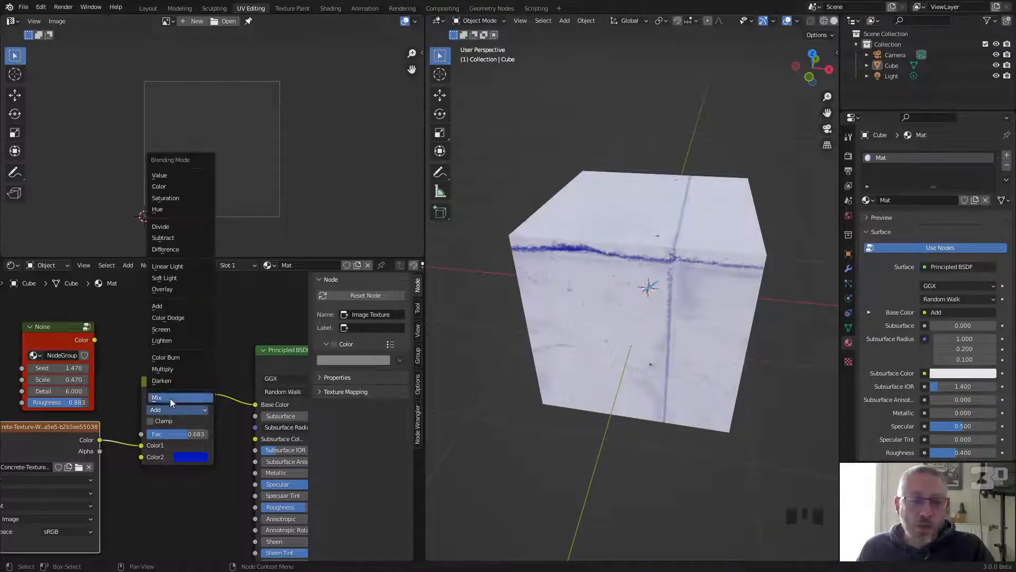
{"action": "left_click", "coordinate": [170, 398]}
Step: Connect the Noise group's Color output to the Mix node's Color2 input
{"action": "middle_click_drag", "start_coordinate": [162, 346], "coordinate": [191, 338]}
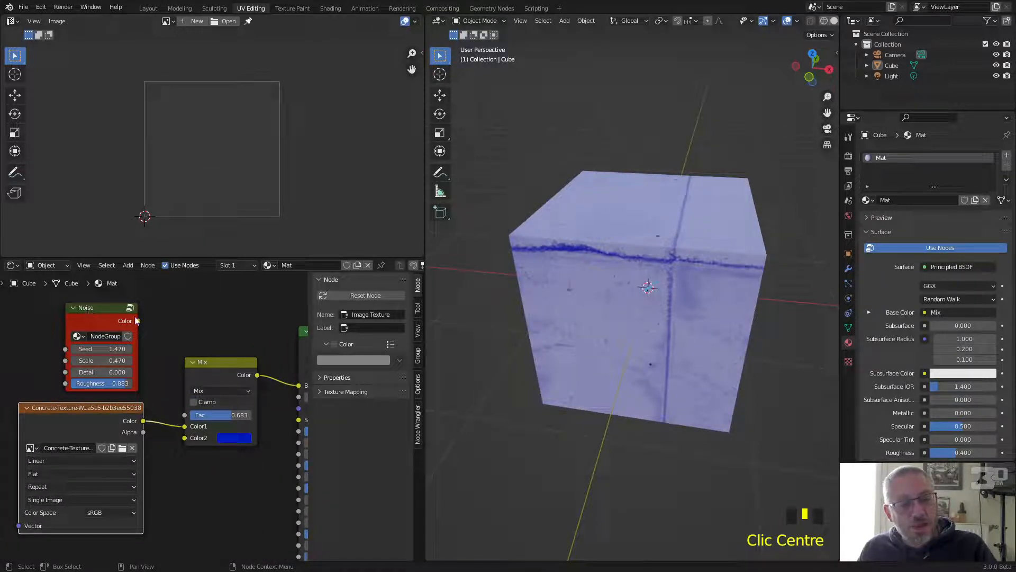
{"action": "left_click_drag", "start_coordinate": [138, 320], "coordinate": [157, 351]}
{"action": "left_click_drag", "start_coordinate": [166, 430], "coordinate": [186, 439]}
Step: Rearrange the nodes so the concrete image texture sits above the Noise group, with the Mix node raised beside them
{"action": "left_click_drag", "start_coordinate": [100, 315], "coordinate": [171, 482]}
{"action": "left_click_drag", "start_coordinate": [113, 415], "coordinate": [93, 317]}
{"action": "left_click_drag", "start_coordinate": [160, 477], "coordinate": [74, 458]}
{"action": "left_click", "coordinate": [218, 361]}
{"action": "left_click_drag", "start_coordinate": [218, 361], "coordinate": [216, 310]}
Step: Connect the ColorRamp's Color output to the Mix node's Fac input and reposition the Mix node
{"action": "mouse_move", "coordinate": [703, 383]}
{"action": "middle_mouse_down"}
{"action": "mouse_move", "coordinate": [619, 354]}
{"action": "mouse_move", "coordinate": [495, 376]}
{"action": "mouse_move", "coordinate": [495, 397]}
{"action": "mouse_move", "coordinate": [701, 374]}
{"action": "mouse_move", "coordinate": [700, 396]}
{"action": "middle_mouse_up"}
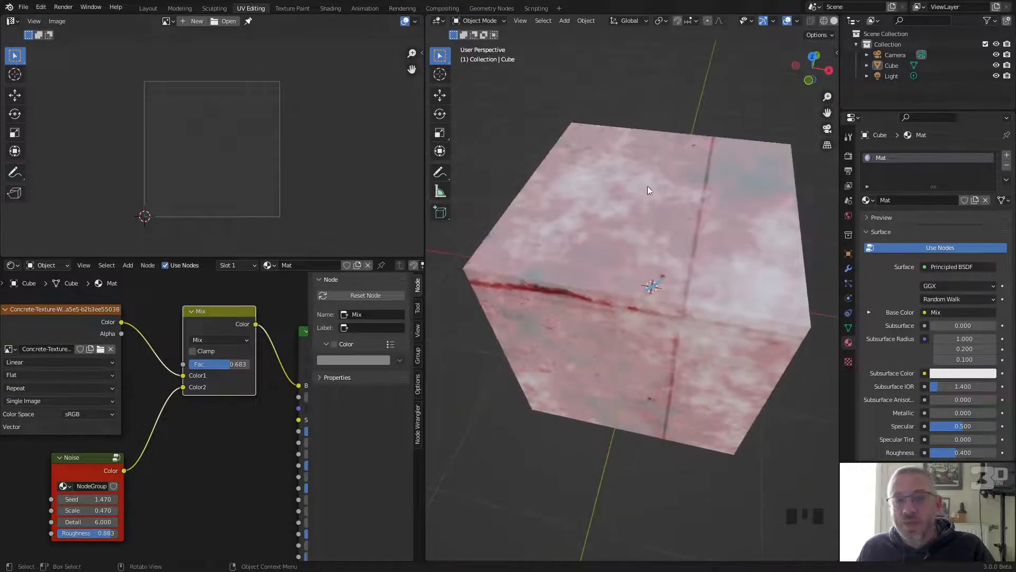
{"action": "scroll", "coordinate": [194, 449], "scroll_direction": "down", "scroll_amount": 4}
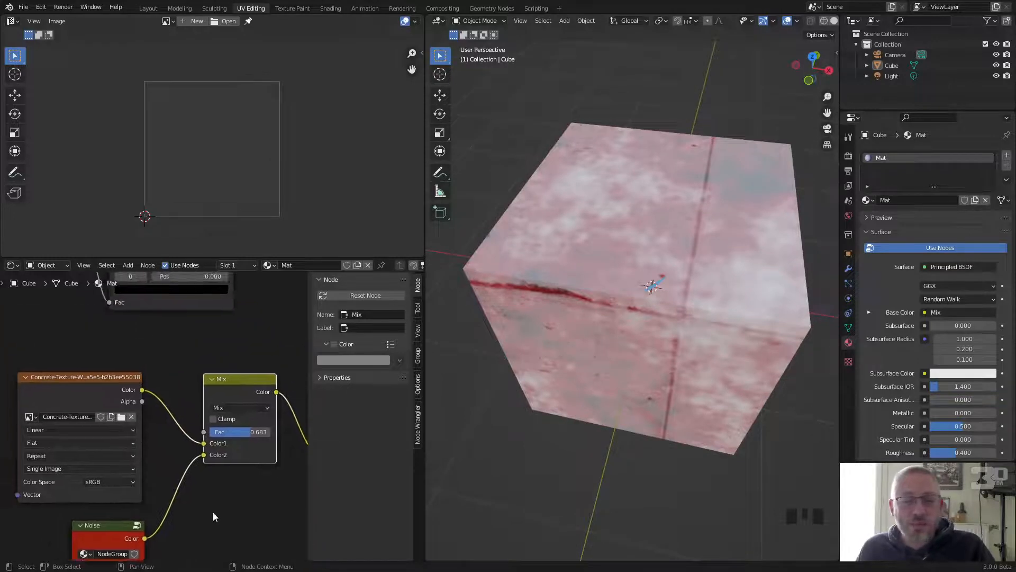
{"action": "scroll", "coordinate": [183, 342], "scroll_direction": "up", "scroll_amount": 3}
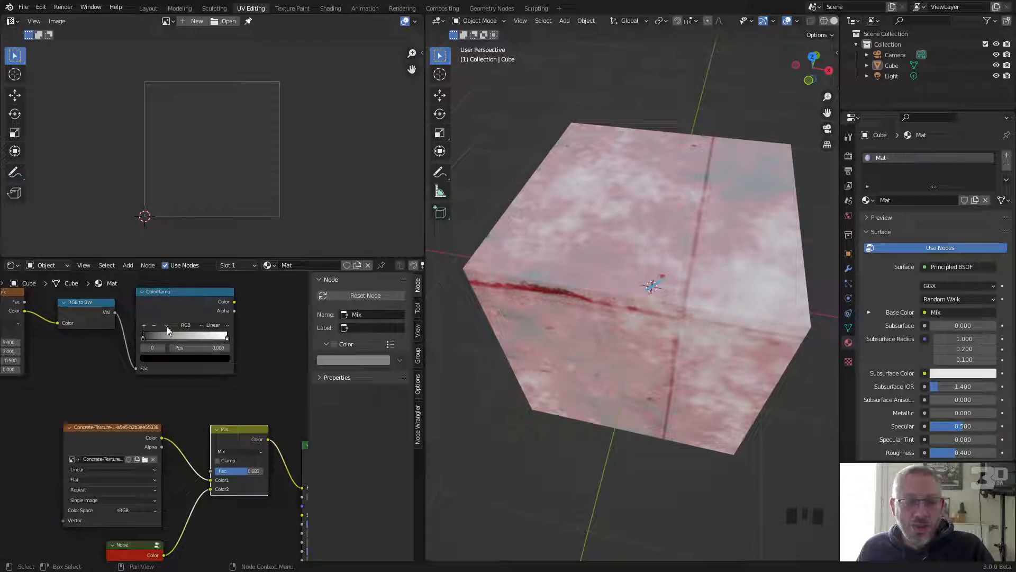
{"action": "mouse_move", "coordinate": [235, 302]}
{"action": "left_mouse_down"}
{"action": "mouse_move", "coordinate": [244, 401]}
{"action": "mouse_move", "coordinate": [214, 471]}
{"action": "mouse_move", "coordinate": [258, 424]}
{"action": "left_mouse_up"}
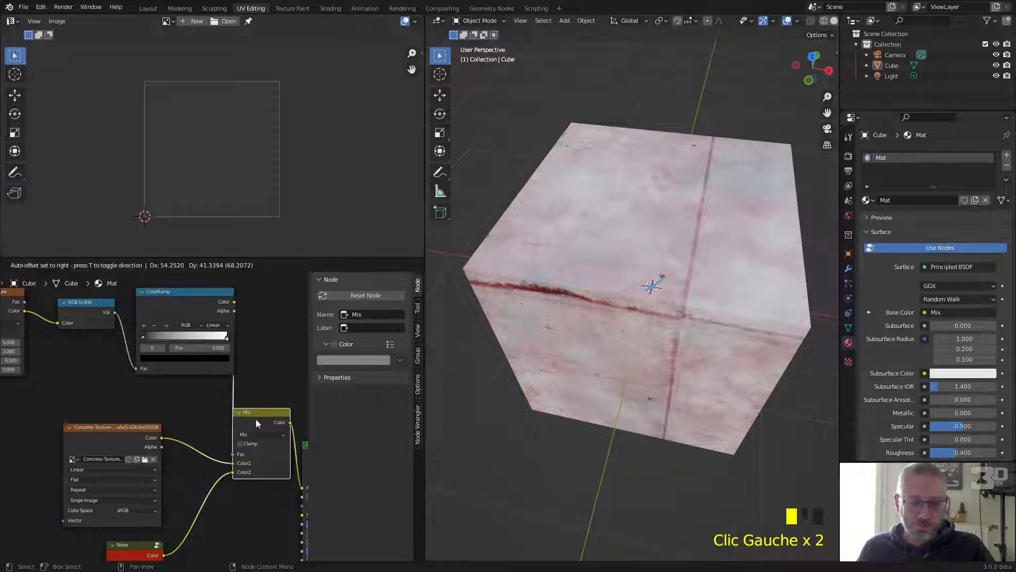
Step: Reposition the ColorRamp node and bring its black and white stops close together near the middle, with the white stop at 0.514
{"action": "left_click_drag", "start_coordinate": [186, 295], "coordinate": [170, 318]}
{"action": "scroll", "coordinate": [214, 346], "scroll_direction": "up", "scroll_amount": 2}
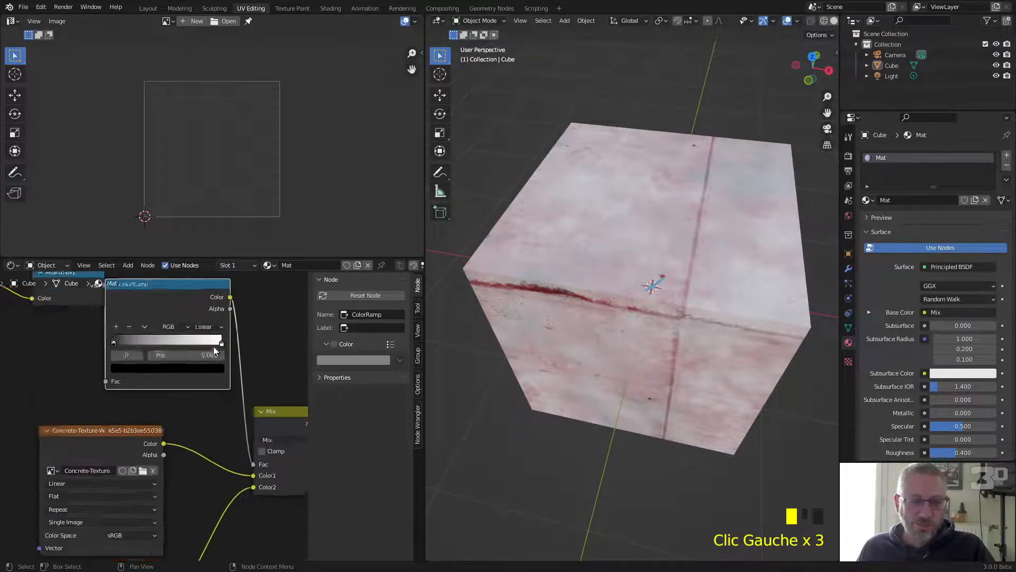
{"action": "left_click_drag", "start_coordinate": [112, 340], "coordinate": [166, 342]}
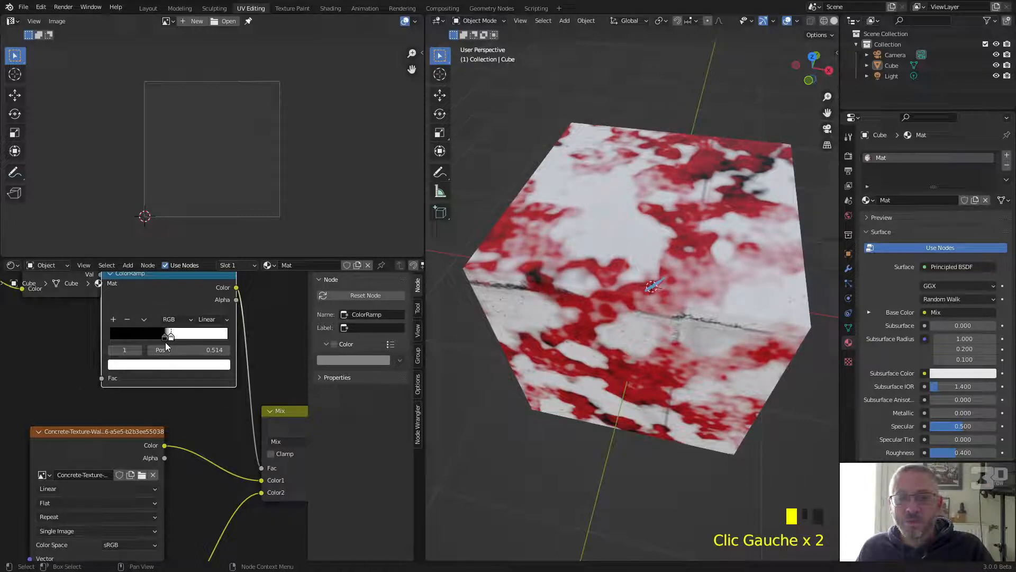
Step: Switch the Noise Texture's dimensions to 4D
{"action": "scroll", "coordinate": [91, 344], "scroll_direction": "down", "scroll_amount": 4}
{"action": "middle_click_drag", "start_coordinate": [61, 315], "coordinate": [114, 363]}
{"action": "scroll", "coordinate": [114, 363], "scroll_direction": "up", "scroll_amount": 2}
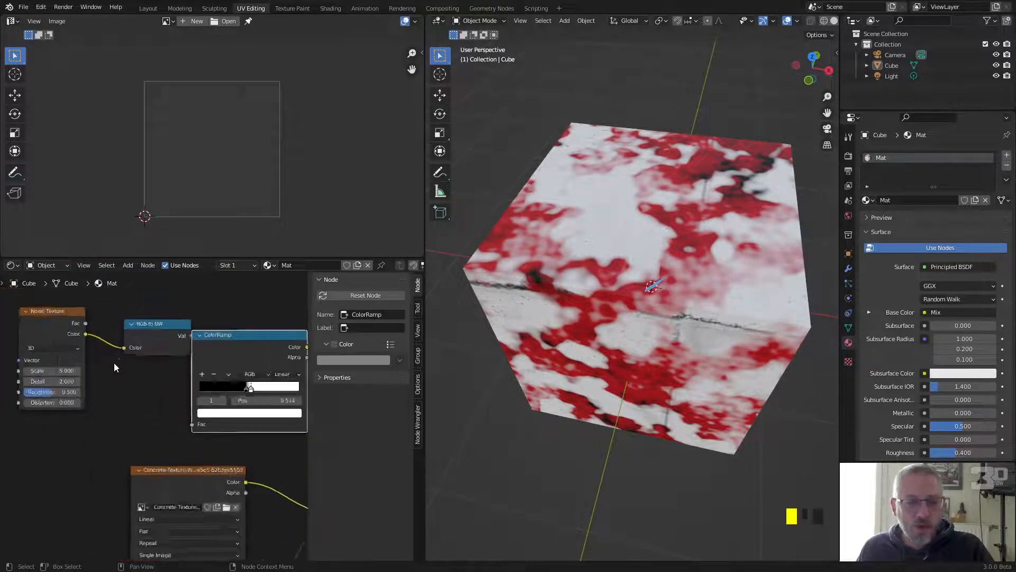
{"action": "scroll", "coordinate": [114, 363], "scroll_direction": "up", "scroll_amount": 4}
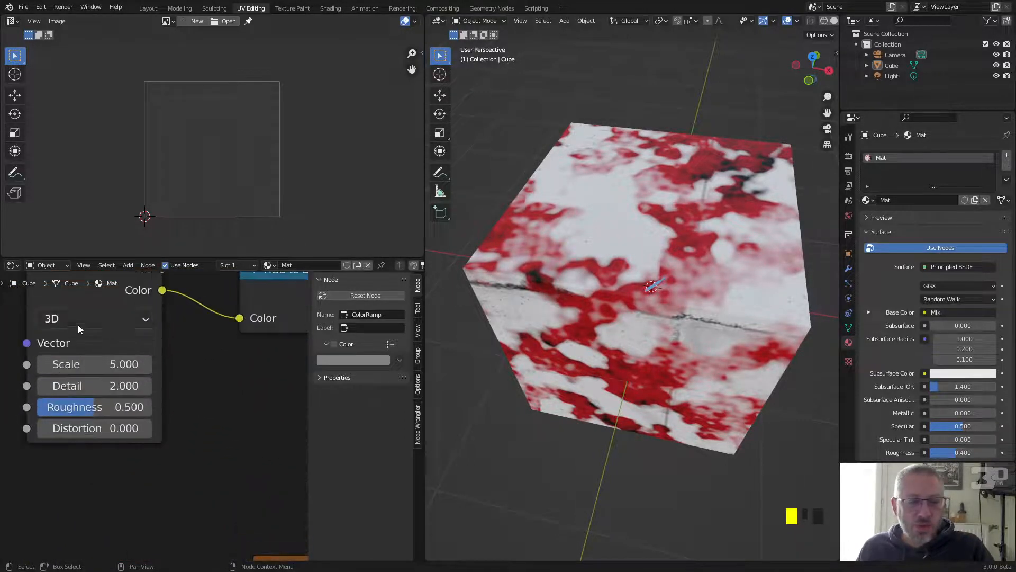
{"action": "left_click", "coordinate": [78, 325]}
{"action": "left_click", "coordinate": [76, 398]}
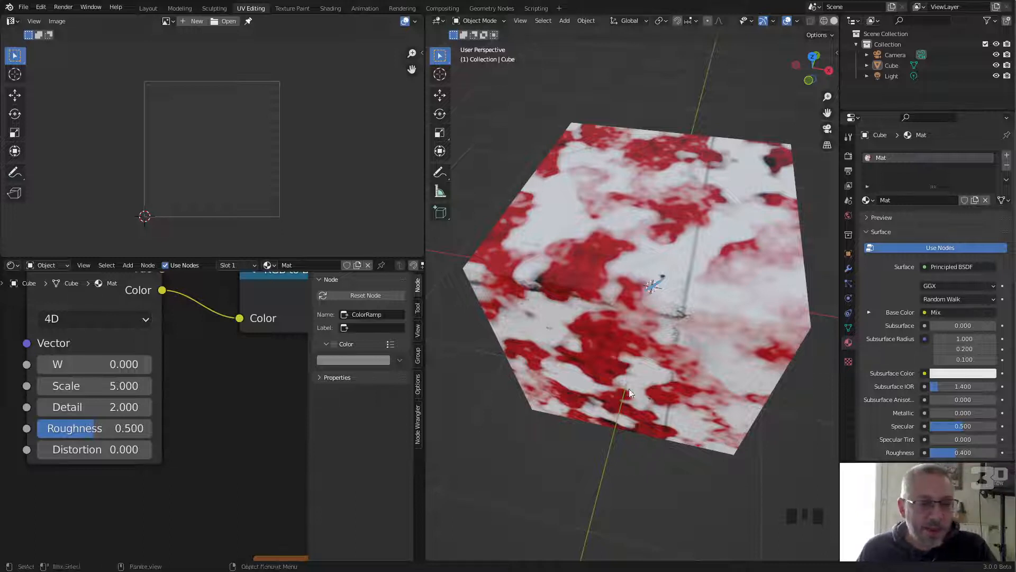
Step: Set the Noise Texture's Scale to 2.2, Detail to 1.9 and Roughness to 0.675, and adjust its W value to vary the pattern
{"action": "left_click_drag", "start_coordinate": [95, 364], "coordinate": [131, 433]}
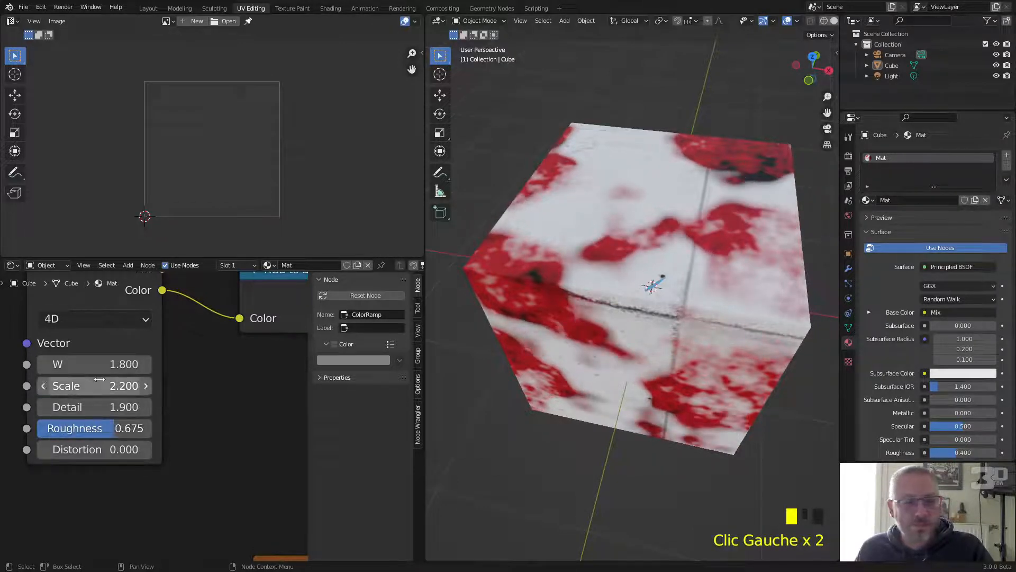
{"action": "mouse_move", "coordinate": [123, 364]}
{"action": "left_mouse_down"}
{"action": "mouse_move", "coordinate": [101, 364]}
{"action": "mouse_move", "coordinate": [113, 364]}
{"action": "left_mouse_up"}
{"action": "middle_click_drag", "start_coordinate": [702, 329], "coordinate": [520, 328]}
Step: Soften the ColorRamp transition by spreading its stops, with the white stop at 0.618 and the black stop moved toward the dark end
{"action": "scroll", "coordinate": [240, 403], "scroll_direction": "down", "scroll_amount": 4}
{"action": "middle_click_drag", "start_coordinate": [180, 408], "coordinate": [0, 436]}
{"action": "scroll", "coordinate": [129, 450], "scroll_direction": "up", "scroll_amount": 3}
{"action": "mouse_move", "coordinate": [198, 439]}
{"action": "left_mouse_down"}
{"action": "mouse_move", "coordinate": [188, 435]}
{"action": "mouse_move", "coordinate": [238, 440]}
{"action": "mouse_move", "coordinate": [132, 440]}
{"action": "mouse_move", "coordinate": [227, 440]}
{"action": "mouse_move", "coordinate": [205, 440]}
{"action": "left_mouse_up"}
{"action": "left_click", "coordinate": [183, 435]}
{"action": "middle_click_drag", "start_coordinate": [579, 346], "coordinate": [643, 288]}
{"action": "scroll", "coordinate": [675, 313], "scroll_direction": "down", "scroll_amount": 3}
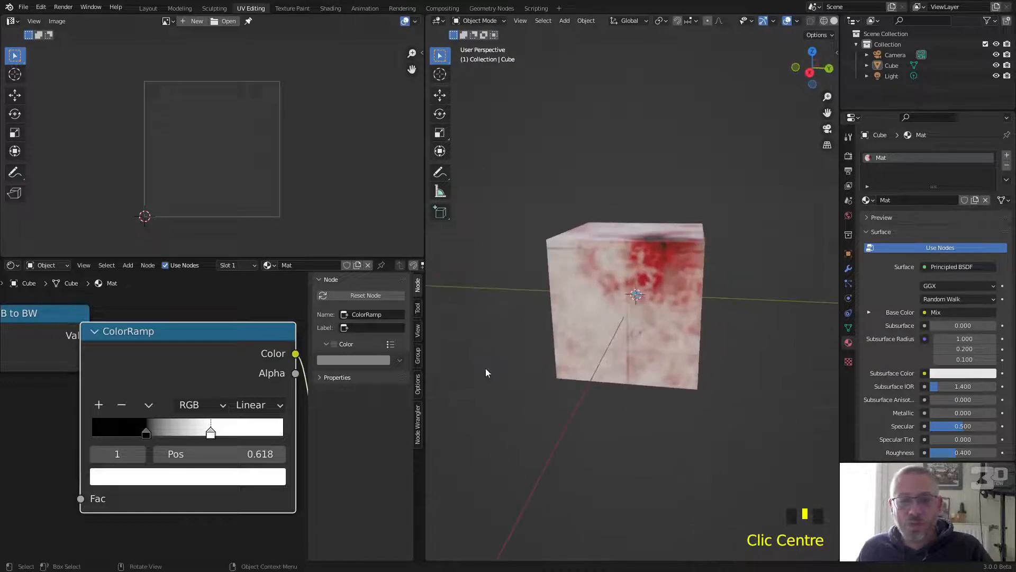
Step: Select the texture and mixing nodes together and move them aside to free space in the node graph
{"action": "scroll", "coordinate": [177, 411], "scroll_direction": "down", "scroll_amount": 15}
{"action": "middle_click_drag", "start_coordinate": [182, 440], "coordinate": [194, 373]}
{"action": "scroll", "coordinate": [205, 411], "scroll_direction": "down", "scroll_amount": 1}
{"action": "left_click_drag", "start_coordinate": [40, 312], "coordinate": [228, 524]}
{"action": "left_click_drag", "start_coordinate": [225, 393], "coordinate": [142, 446]}
{"action": "middle_click_drag", "start_coordinate": [177, 414], "coordinate": [198, 414]}
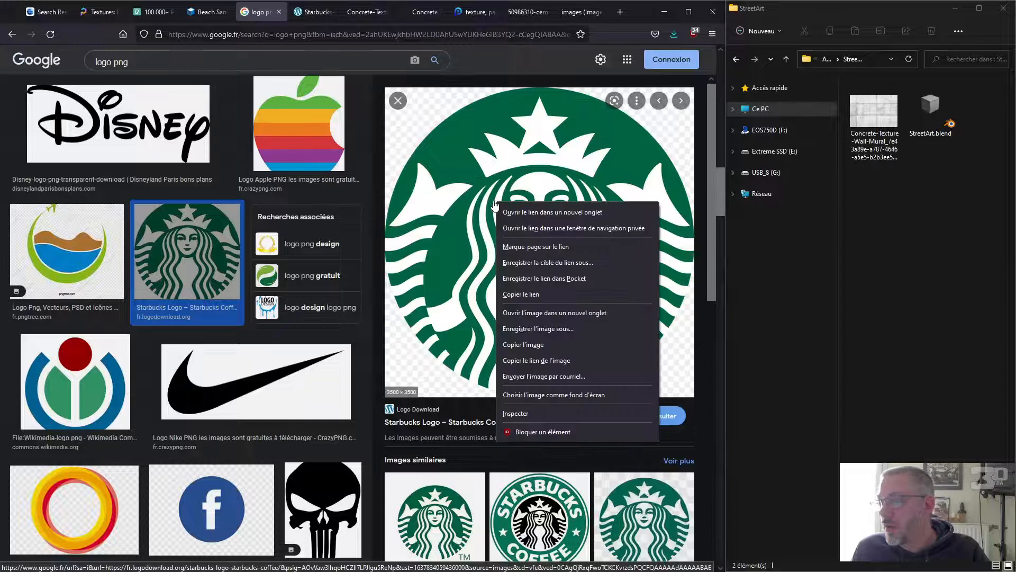
Step: In the web browser, open the Starbucks logo PNG from the image results in its own tab and show it
{"action": "left_click", "coordinate": [561, 314]}
{"action": "left_click", "coordinate": [287, 13]}
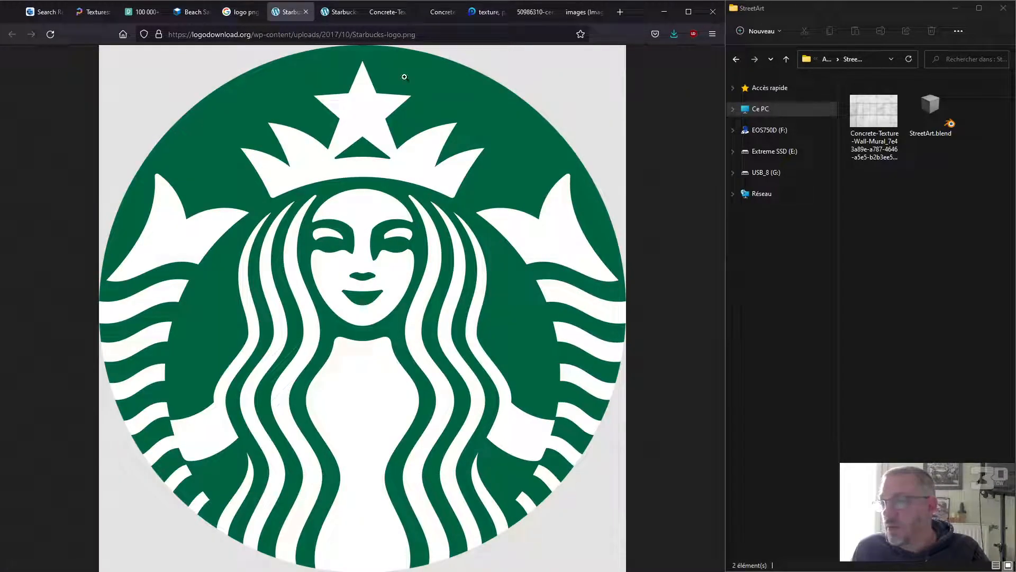
Step: Save the Starbucks logo image into the StreetArt folder and add it to Blender's node graph as an Image Texture above the ColorRamp
{"action": "left_click_drag", "start_coordinate": [412, 202], "coordinate": [916, 223]}
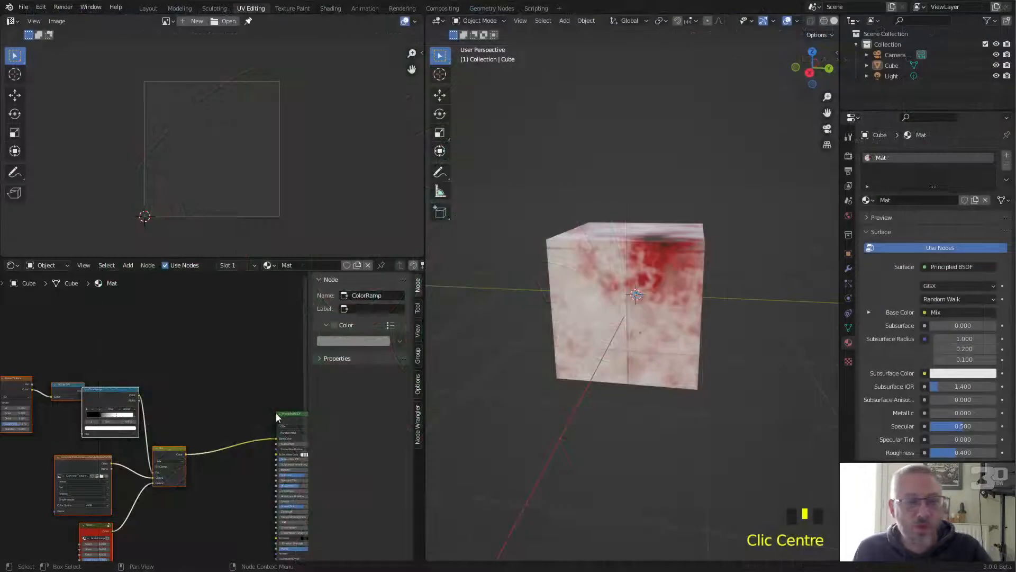
{"action": "middle_click_drag", "start_coordinate": [215, 370], "coordinate": [265, 344]}
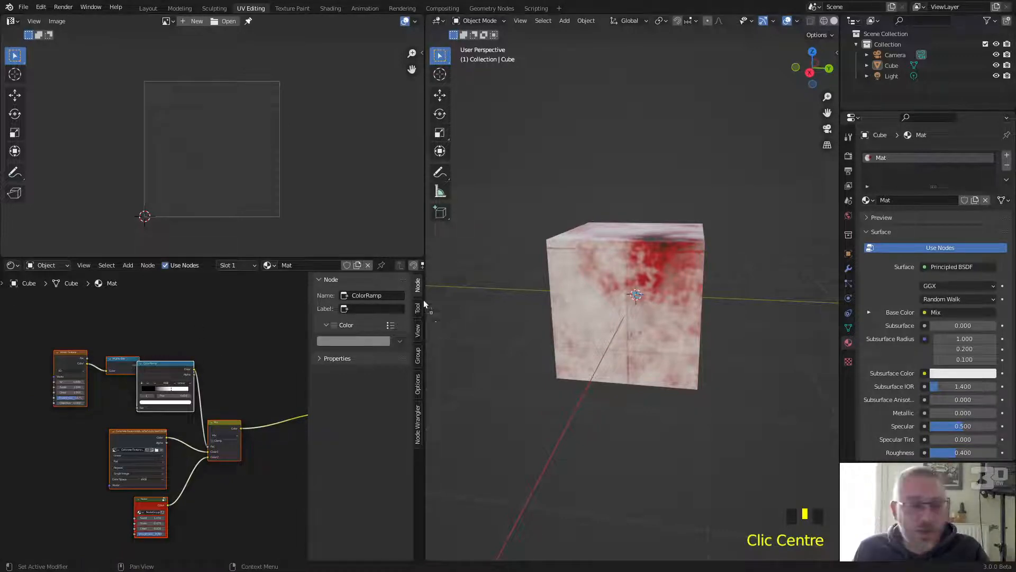
{"action": "left_click_drag", "start_coordinate": [200, 298], "coordinate": [180, 295]}
{"action": "middle_click_drag", "start_coordinate": [235, 379], "coordinate": [228, 404]}
{"action": "scroll", "coordinate": [229, 396], "scroll_direction": "up", "scroll_amount": 2}
{"action": "scroll", "coordinate": [228, 396], "scroll_direction": "down", "scroll_amount": 2}
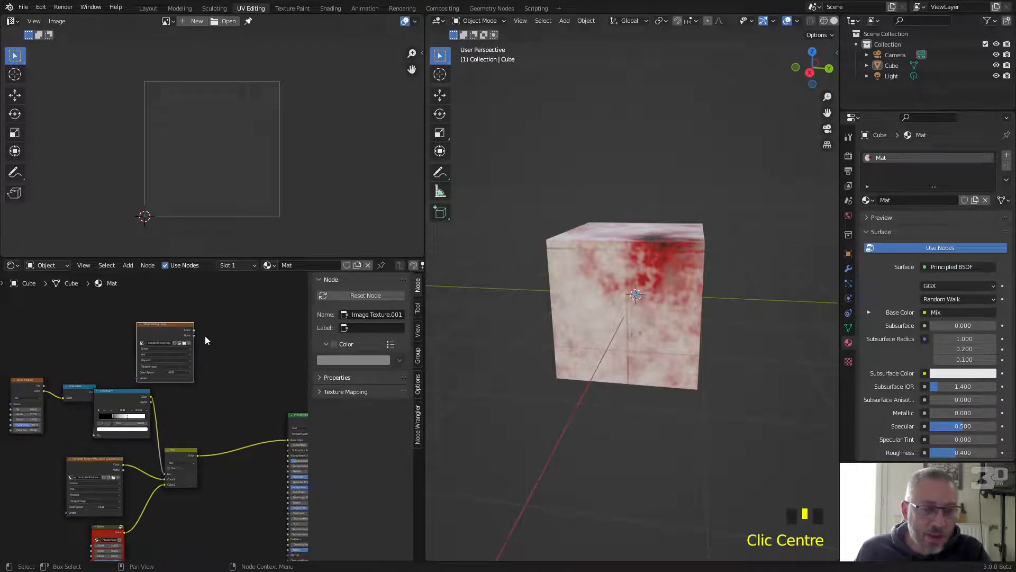
Step: Preview the Starbucks logo Image Texture on its own on the cube and inspect how it maps onto the faces
{"action": "left_click", "coordinate": [173, 327]}
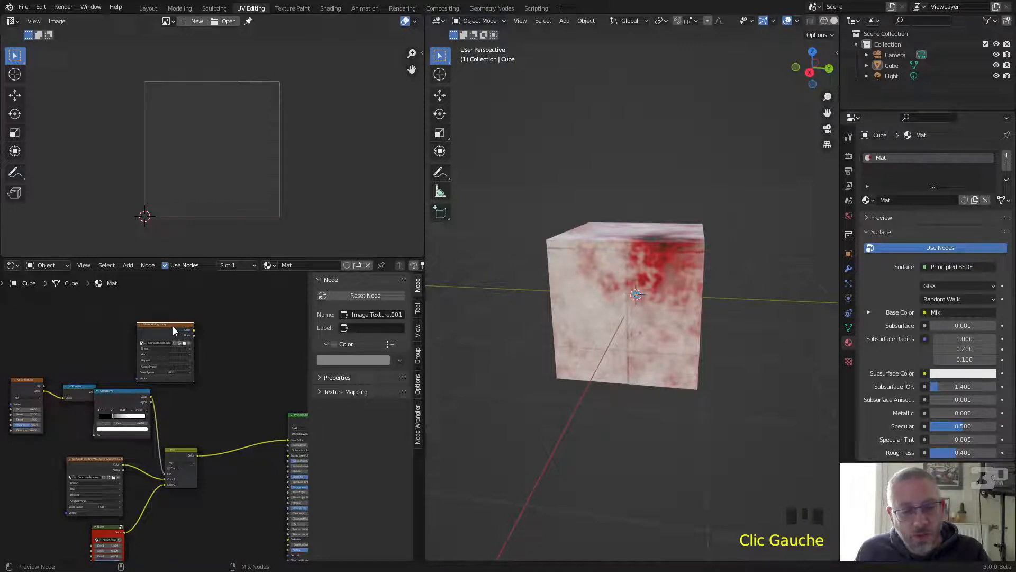
{"action": "left_click", "coordinate": [173, 326], "text": "ctrl+shift"}
{"action": "middle_click_drag", "start_coordinate": [685, 301], "coordinate": [647, 265]}
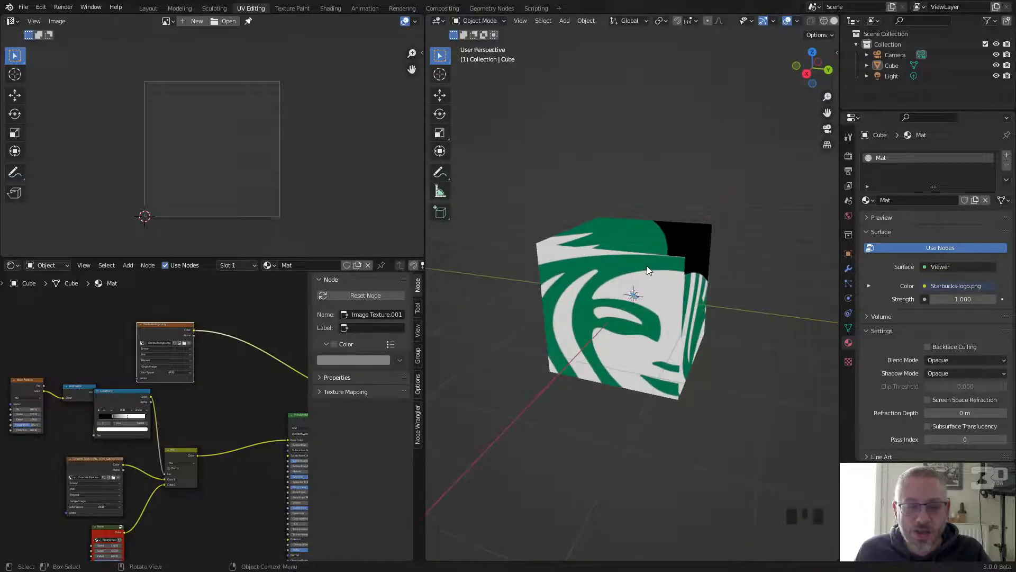
Step: Put the cube in Edit Mode and show Starbucks-logo.png behind its UV layout to compare the faces with the image
{"action": "left_click", "coordinate": [476, 22]}
{"action": "left_click", "coordinate": [482, 42]}
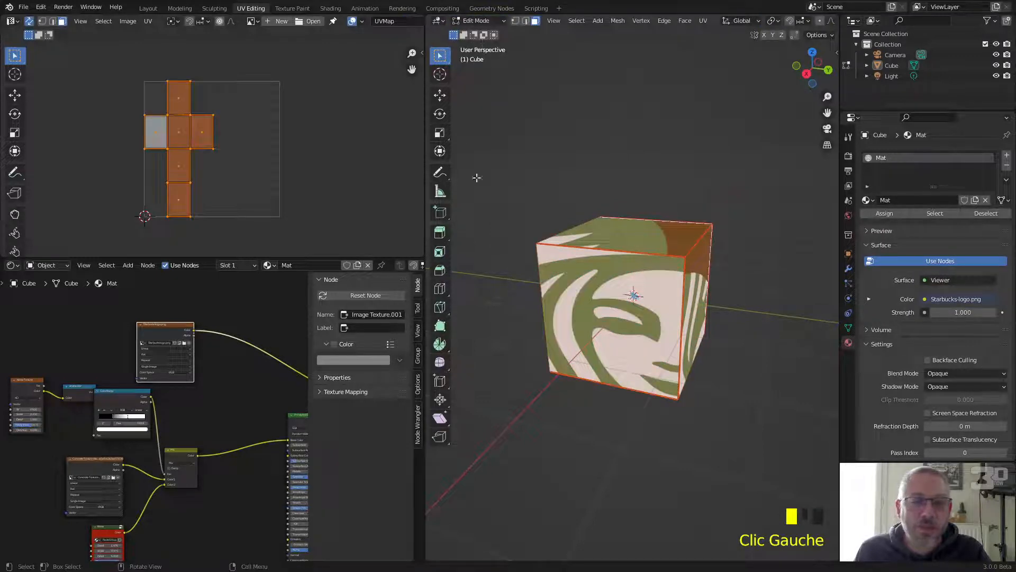
{"action": "left_click", "coordinate": [253, 22]}
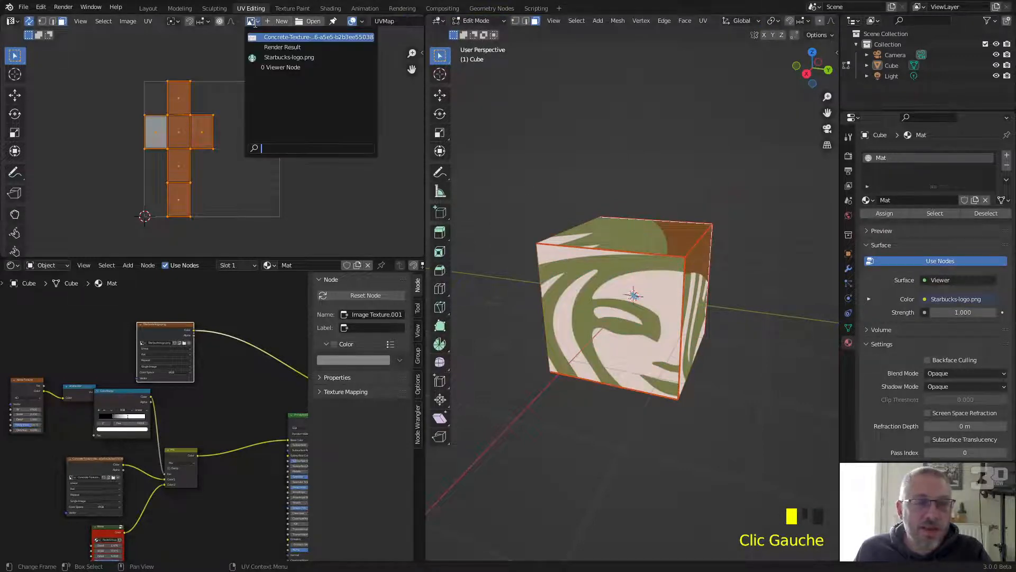
{"action": "left_click", "coordinate": [289, 57]}
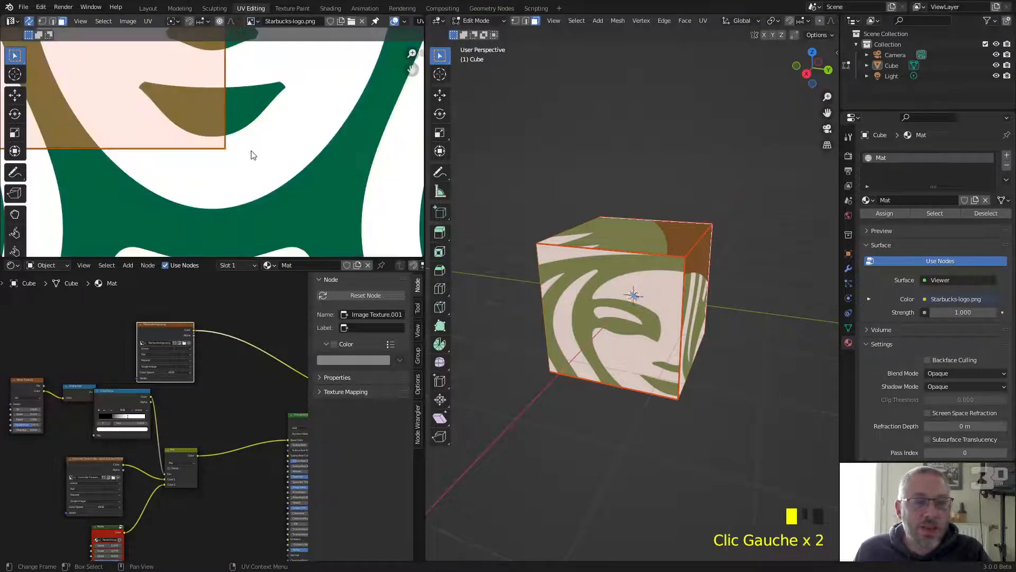
{"action": "key", "text": "Home"}
{"action": "scroll", "coordinate": [241, 172], "scroll_direction": "down", "scroll_amount": 1}
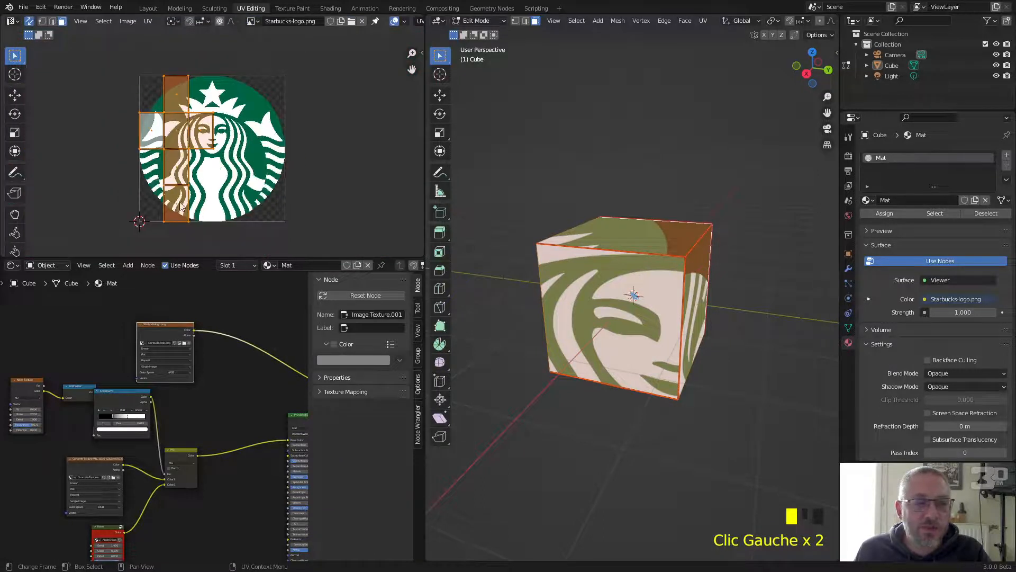
{"action": "middle_click_drag", "start_coordinate": [635, 318], "coordinate": [641, 337]}
{"action": "scroll", "coordinate": [188, 159], "scroll_direction": "up", "scroll_amount": 4}
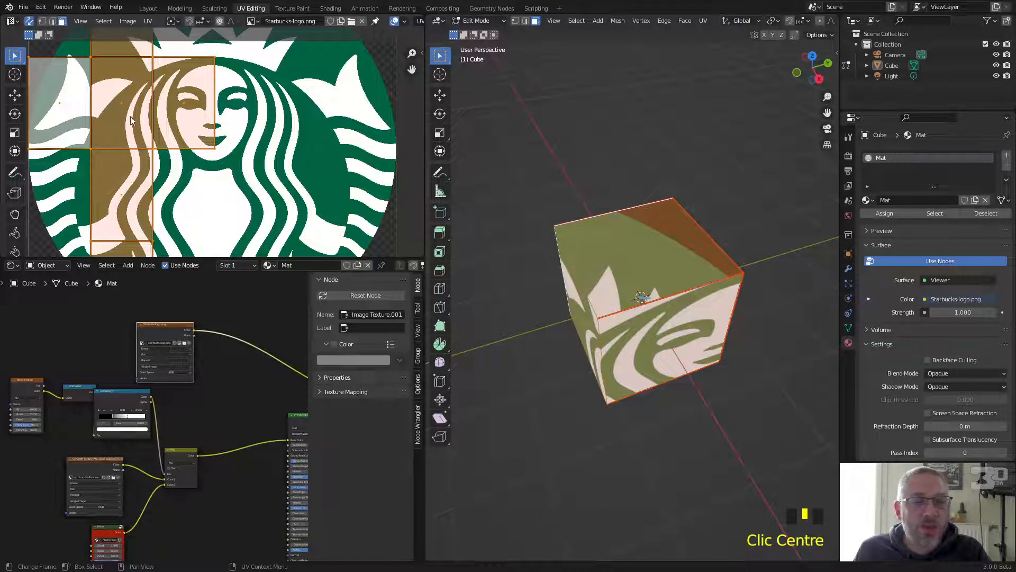
{"action": "scroll", "coordinate": [192, 176], "scroll_direction": "down", "scroll_amount": 4}
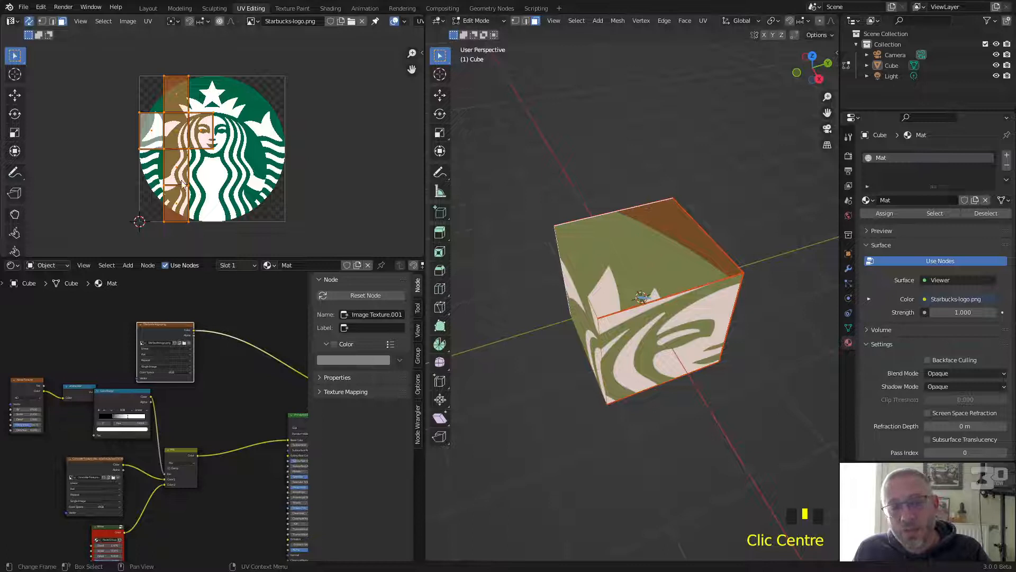
{"action": "middle_click_drag", "start_coordinate": [670, 342], "coordinate": [576, 306]}
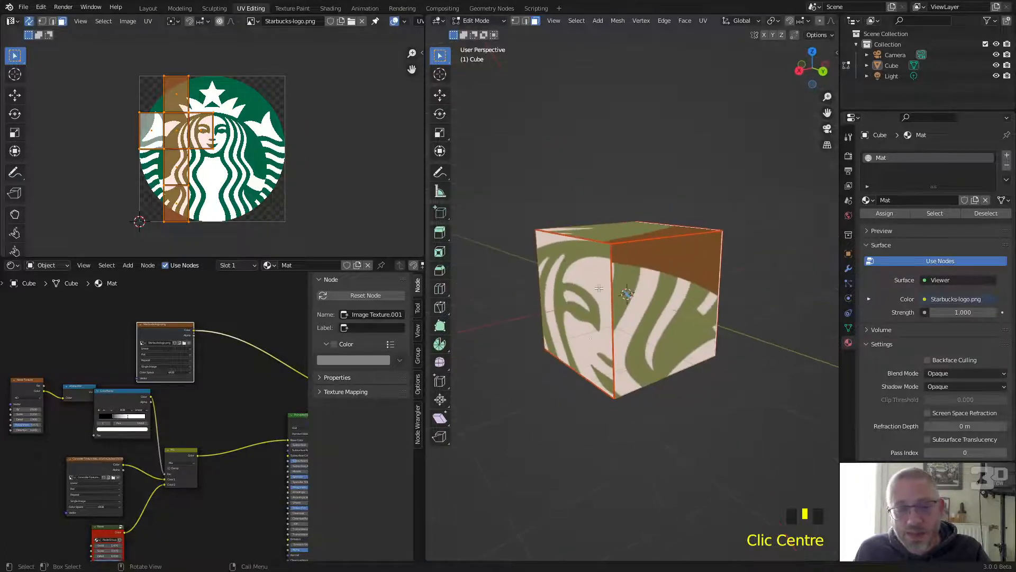
Step: Preview the concrete Image Texture alone on the cube and restore the Principled BSDF as the material output
{"action": "left_click", "coordinate": [99, 459], "text": "ctrl+shift"}
{"action": "middle_click_drag", "start_coordinate": [566, 390], "coordinate": [635, 296]}
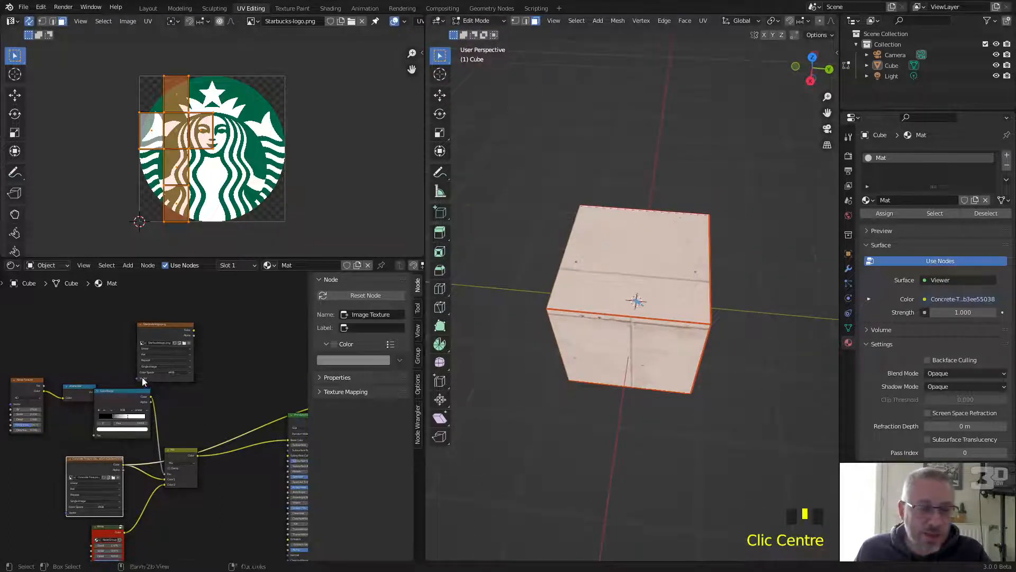
{"action": "middle_click_drag", "start_coordinate": [254, 399], "coordinate": [182, 367]}
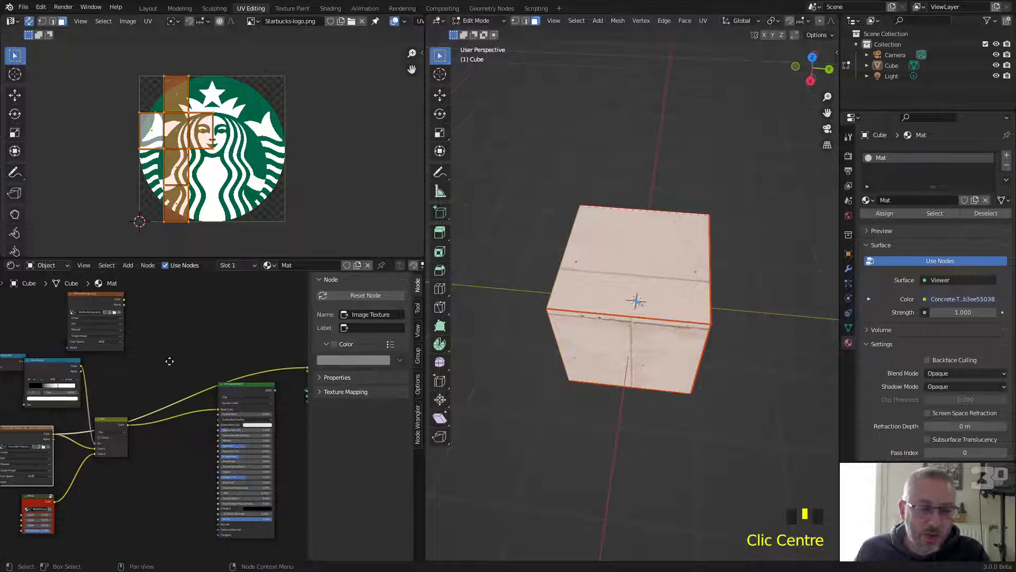
{"action": "left_click", "coordinate": [249, 383], "text": "ctrl+shift"}
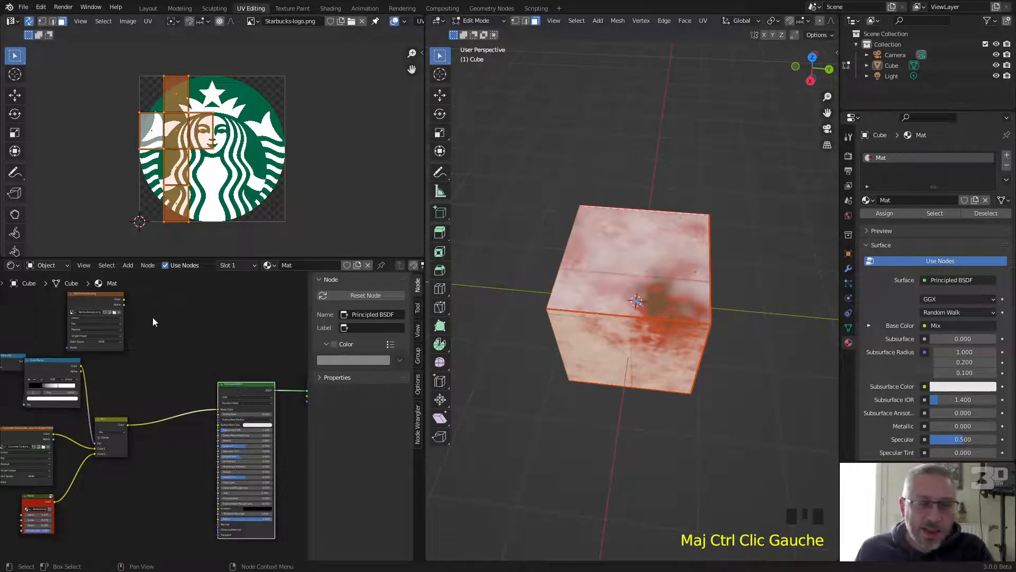
Step: Duplicate the Mix node and insert the copy on the link between the existing Mix and the Principled BSDF
{"action": "left_click", "coordinate": [111, 419]}
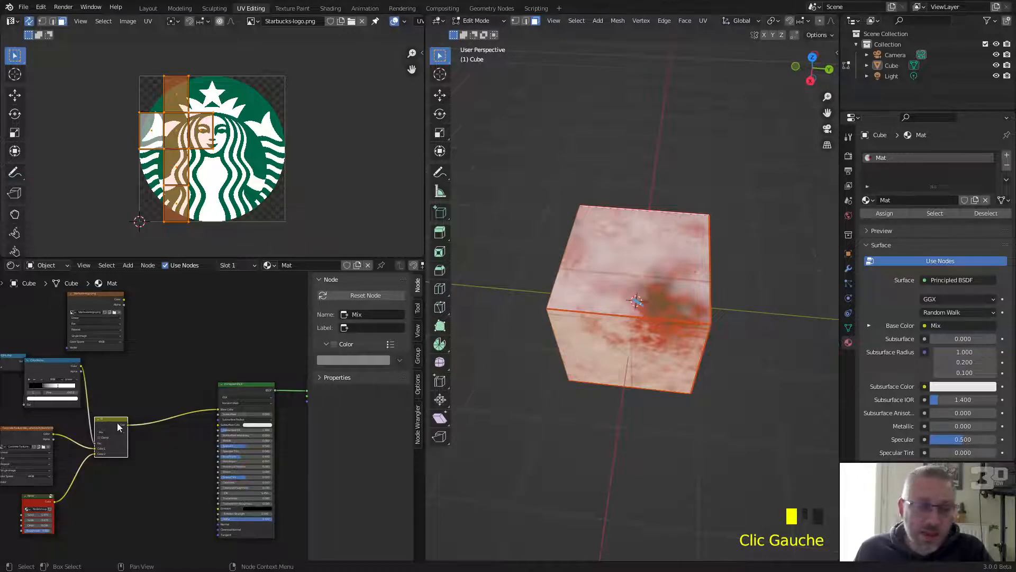
{"action": "key", "text": "shift+d"}
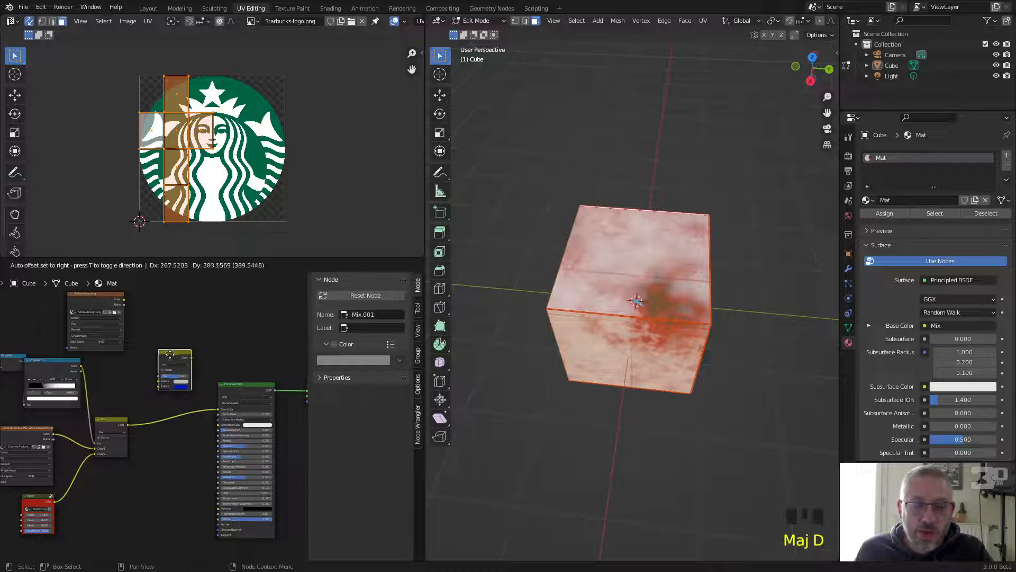
{"action": "left_click", "coordinate": [177, 412]}
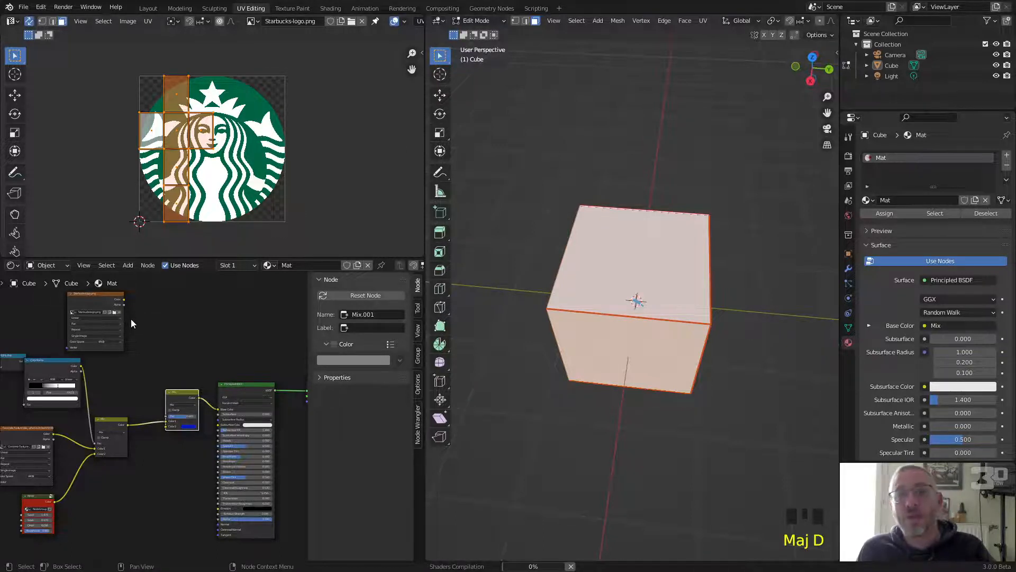
Step: Connect the logo texture's Color to the new Mix node's Color2 and its Alpha to Fac
{"action": "scroll", "coordinate": [131, 318], "scroll_direction": "up", "scroll_amount": 4}
{"action": "middle_click_drag", "start_coordinate": [138, 329], "coordinate": [164, 375]}
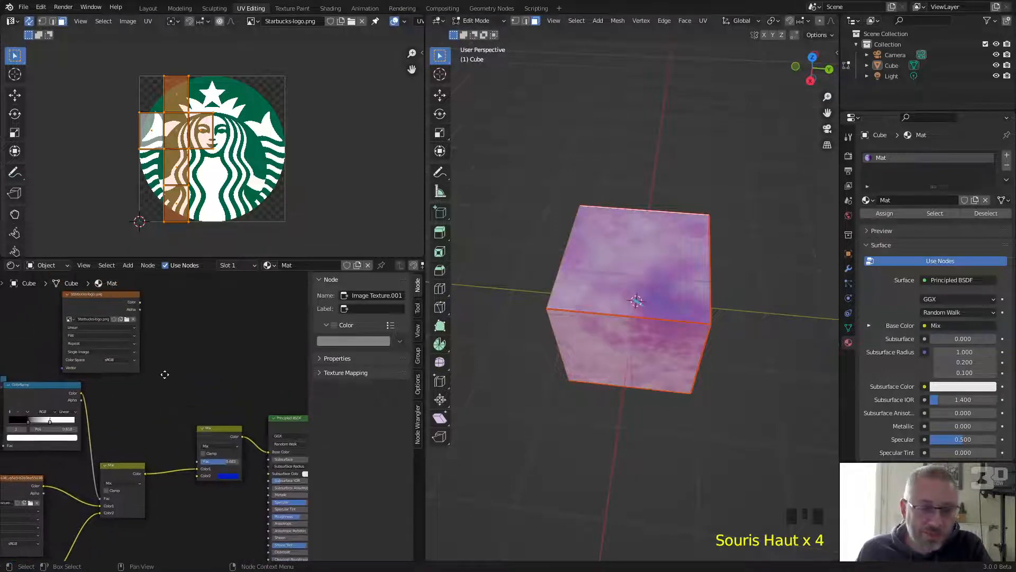
{"action": "left_click_drag", "start_coordinate": [139, 301], "coordinate": [197, 475]}
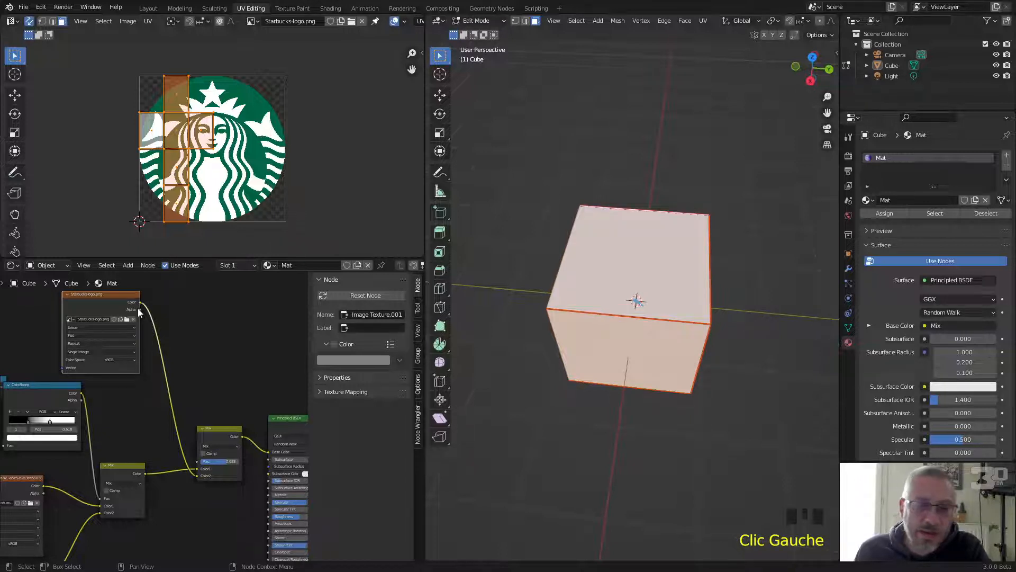
{"action": "left_click_drag", "start_coordinate": [138, 308], "coordinate": [206, 467]}
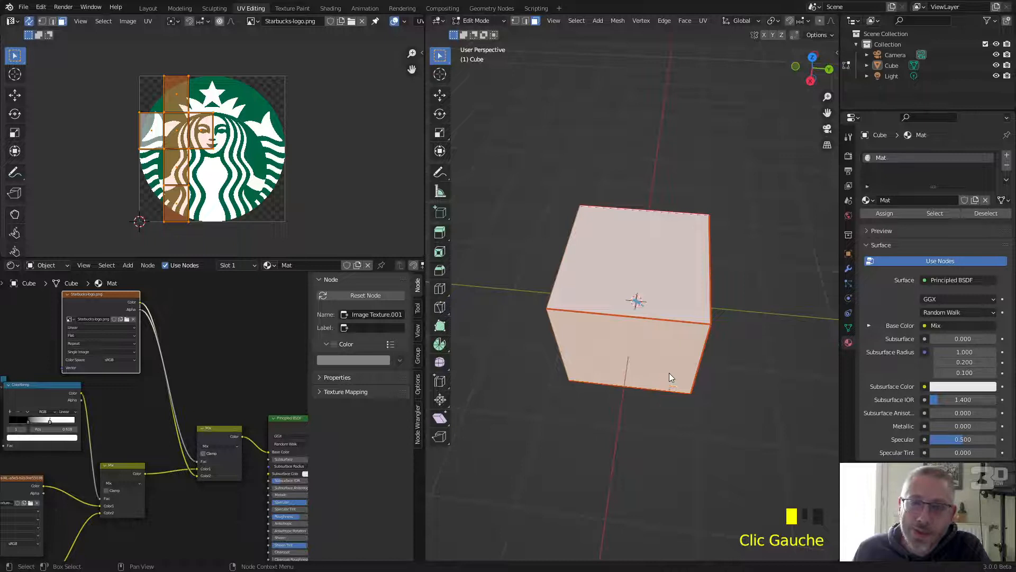
{"action": "middle_click_drag", "start_coordinate": [656, 370], "coordinate": [604, 330]}
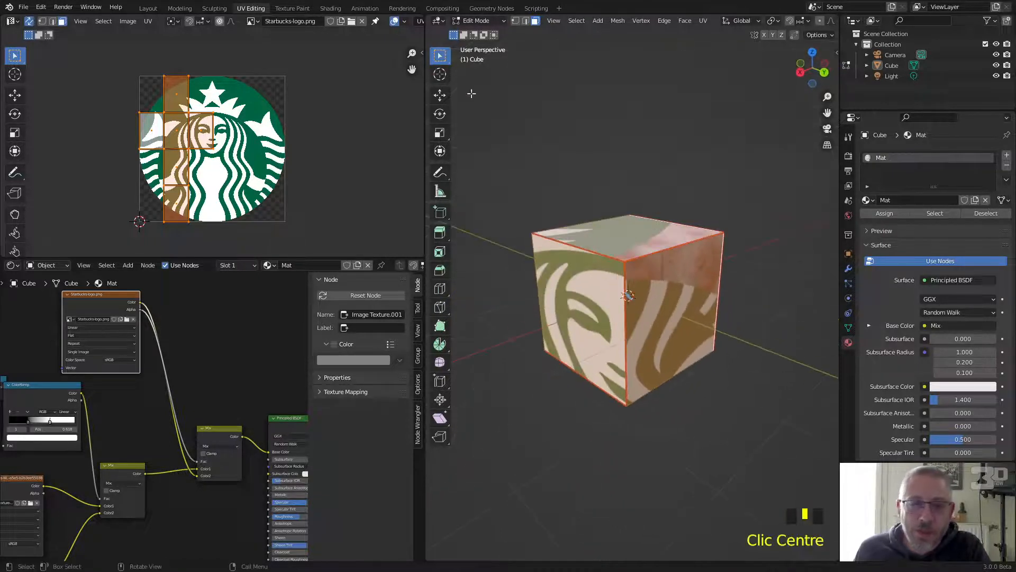
Step: Return the cube to Object Mode and reposition the logo texture and ColorRamp nodes for a clearer layout
{"action": "left_click", "coordinate": [472, 24]}
{"action": "left_click", "coordinate": [479, 33]}
{"action": "middle_click_drag", "start_coordinate": [639, 266], "coordinate": [725, 309]}
{"action": "middle_click_drag", "start_coordinate": [103, 296], "coordinate": [227, 326]}
{"action": "left_click_drag", "start_coordinate": [227, 326], "coordinate": [178, 303]}
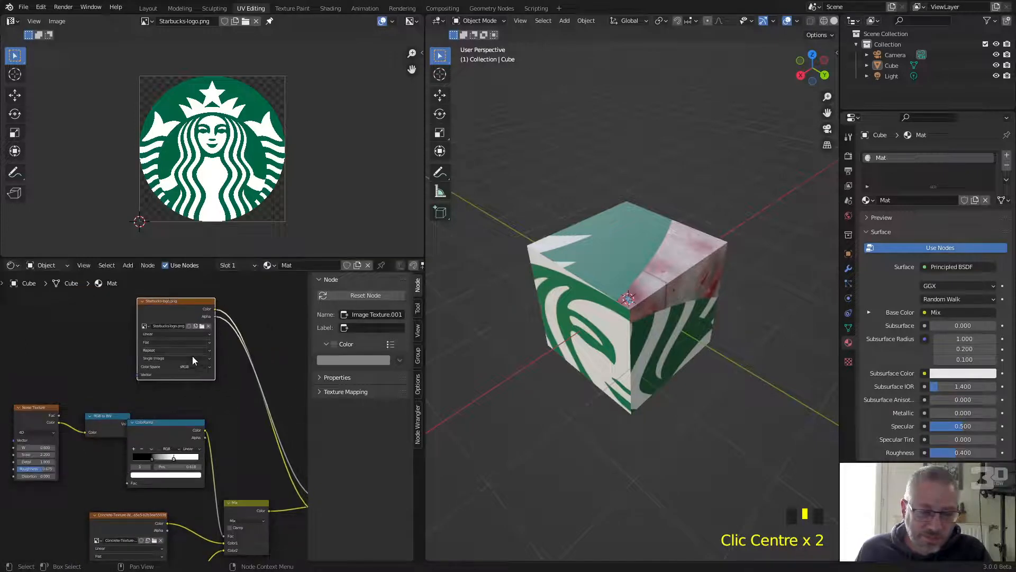
{"action": "left_click_drag", "start_coordinate": [170, 421], "coordinate": [193, 409]}
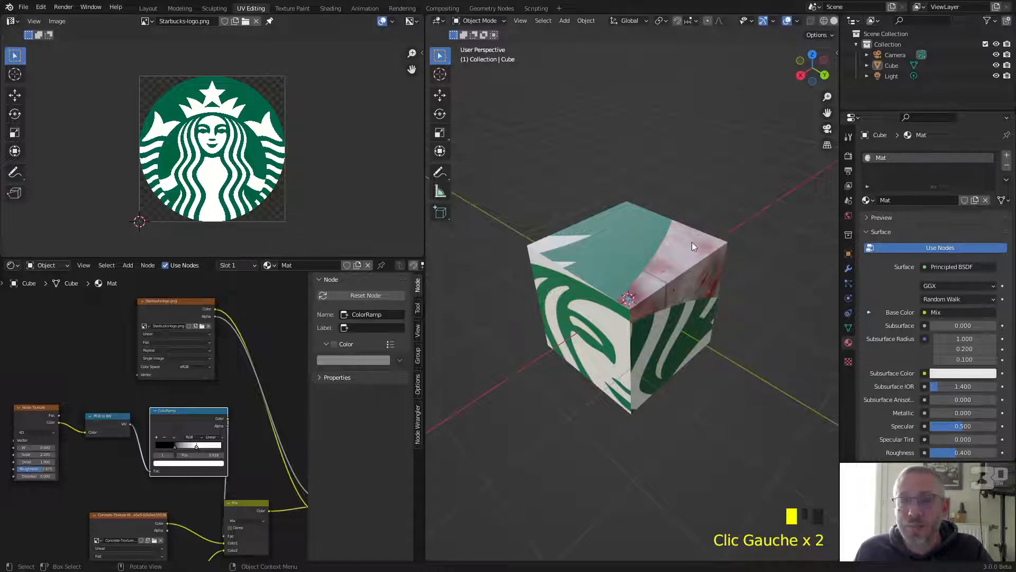
Step: Add a Texture Coordinate node ahead of the logo Image Texture, above the Noise Texture
{"action": "middle_click_drag", "start_coordinate": [240, 308], "coordinate": [277, 343]}
{"action": "left_click", "coordinate": [209, 338]}
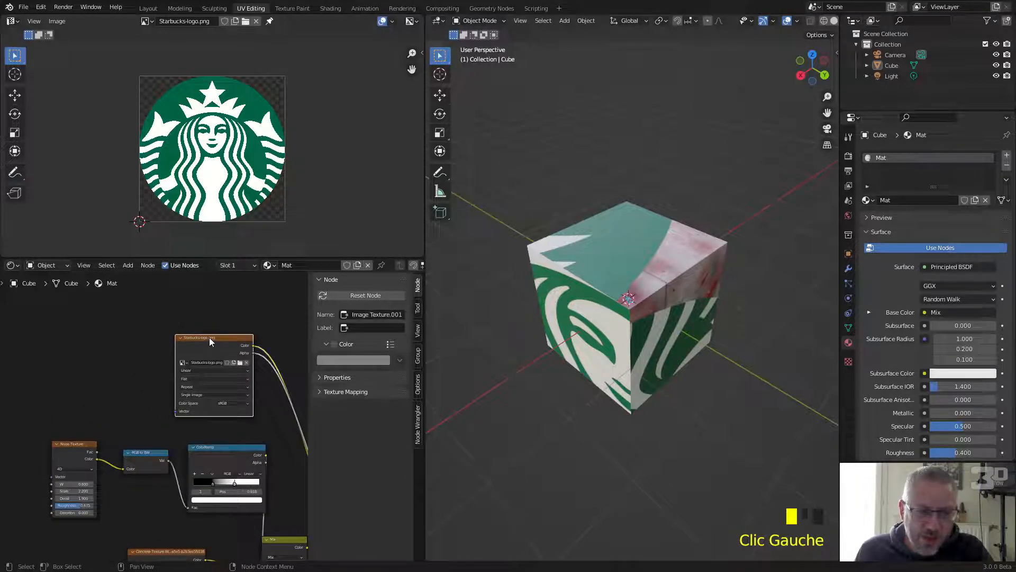
{"action": "left_click", "coordinate": [128, 265]}
{"action": "mouse_move", "coordinate": [161, 347]}
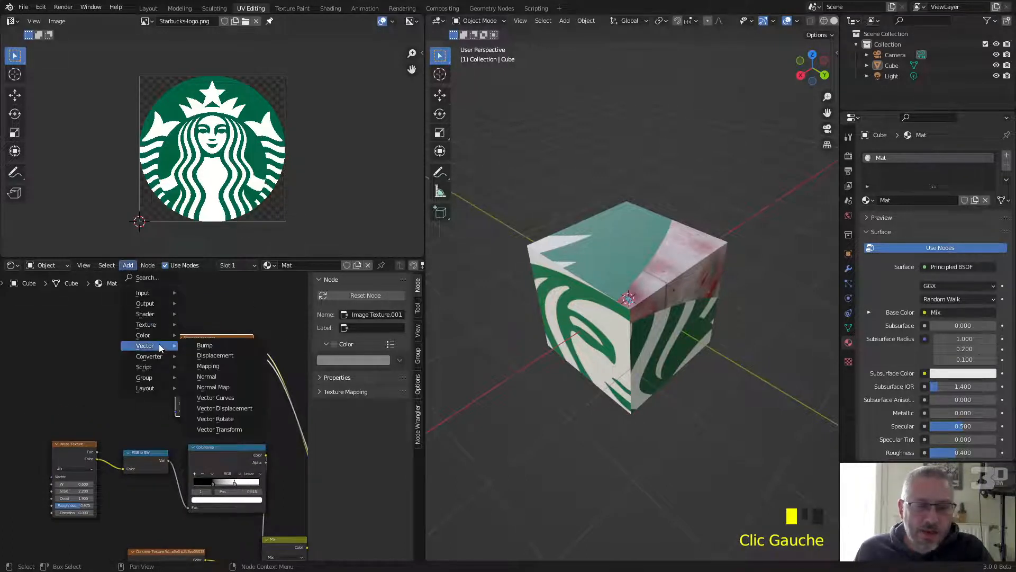
{"action": "mouse_move", "coordinate": [153, 292]}
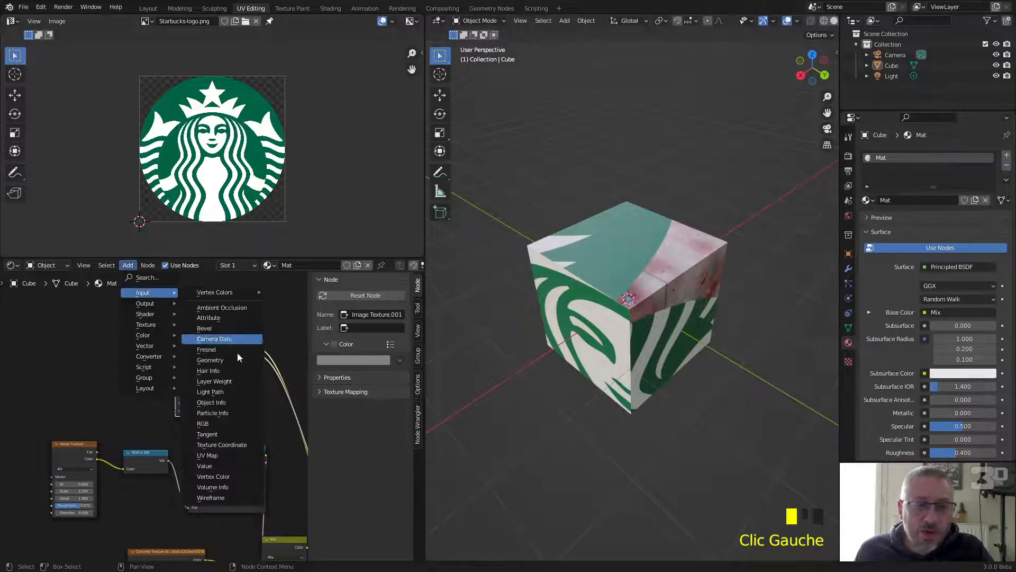
{"action": "left_click", "coordinate": [223, 445]}
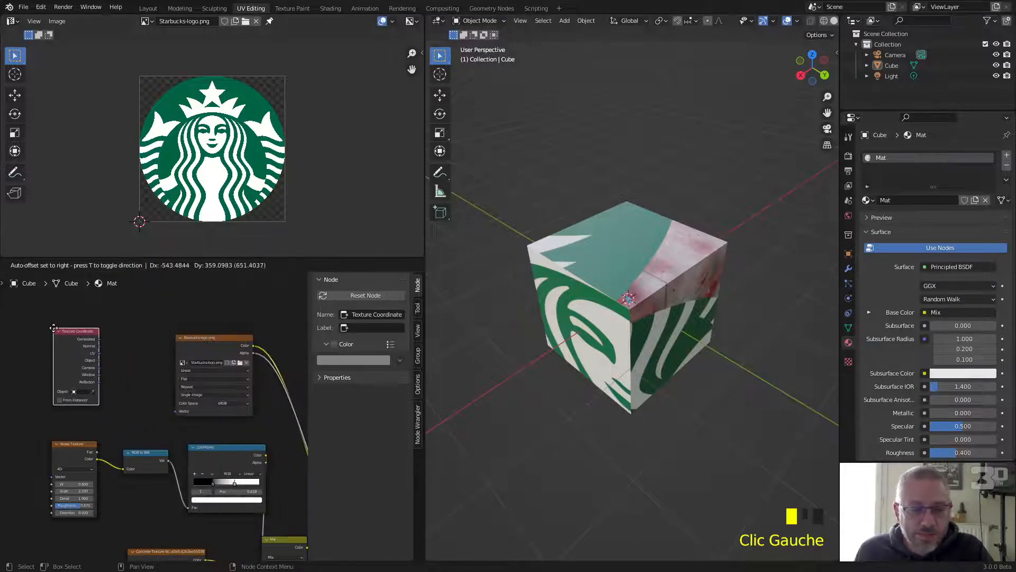
{"action": "left_click", "coordinate": [53, 328]}
Step: Add a Mapping node between the Texture Coordinate node and the logo Image Texture
{"action": "left_click", "coordinate": [128, 265]}
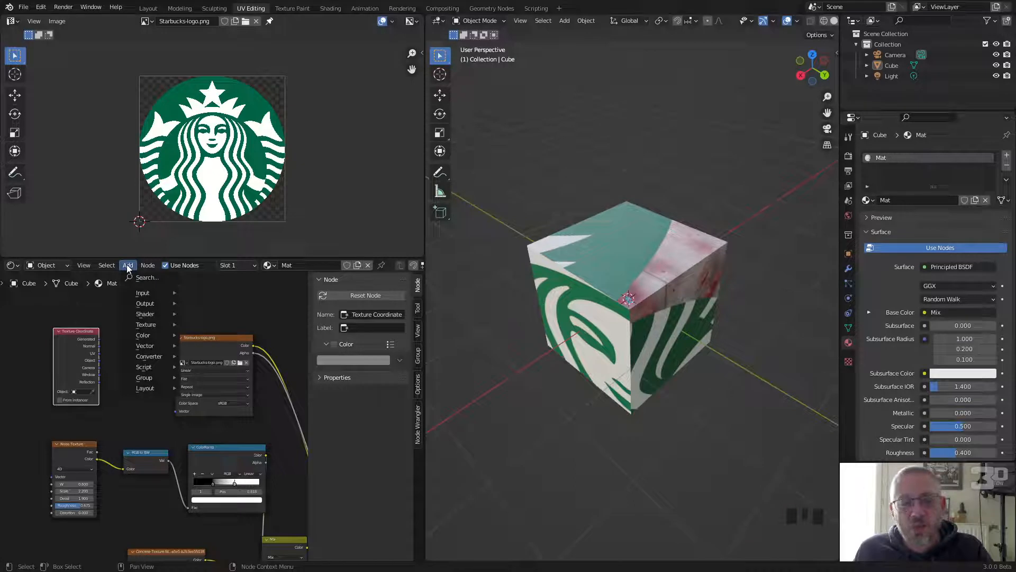
{"action": "mouse_move", "coordinate": [159, 345]}
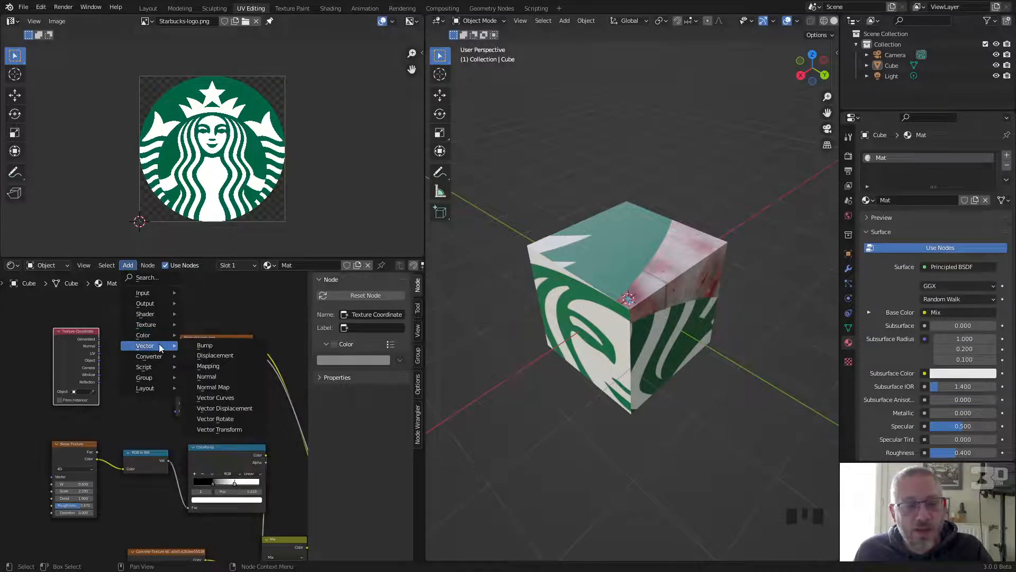
{"action": "left_click", "coordinate": [208, 365]}
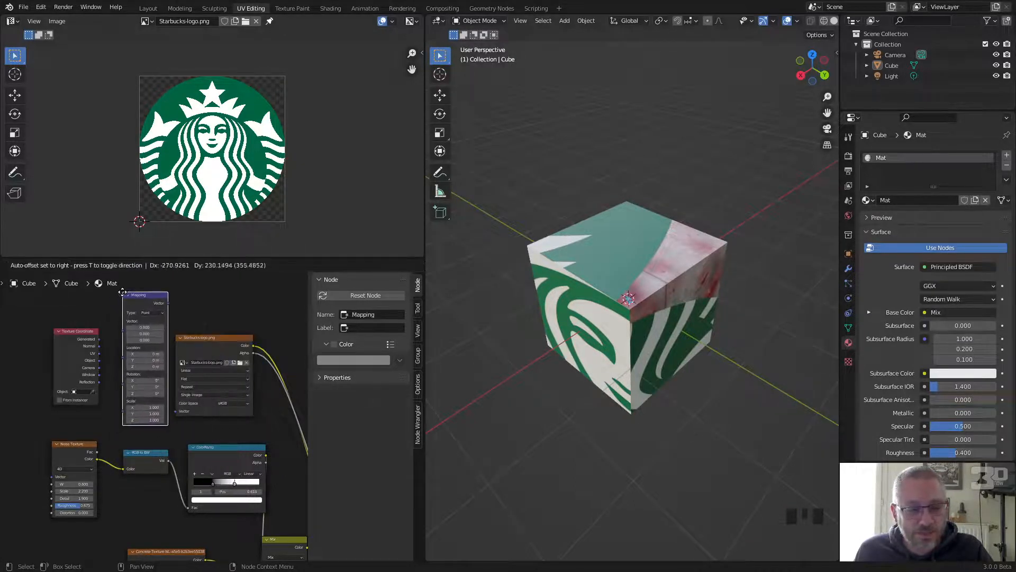
{"action": "left_click", "coordinate": [142, 332]}
Step: Link the Texture Coordinate's UV output to the Mapping node's Vector input, and the Mapping output to the logo texture's Vector
{"action": "scroll", "coordinate": [140, 331], "scroll_direction": "up", "scroll_amount": 6}
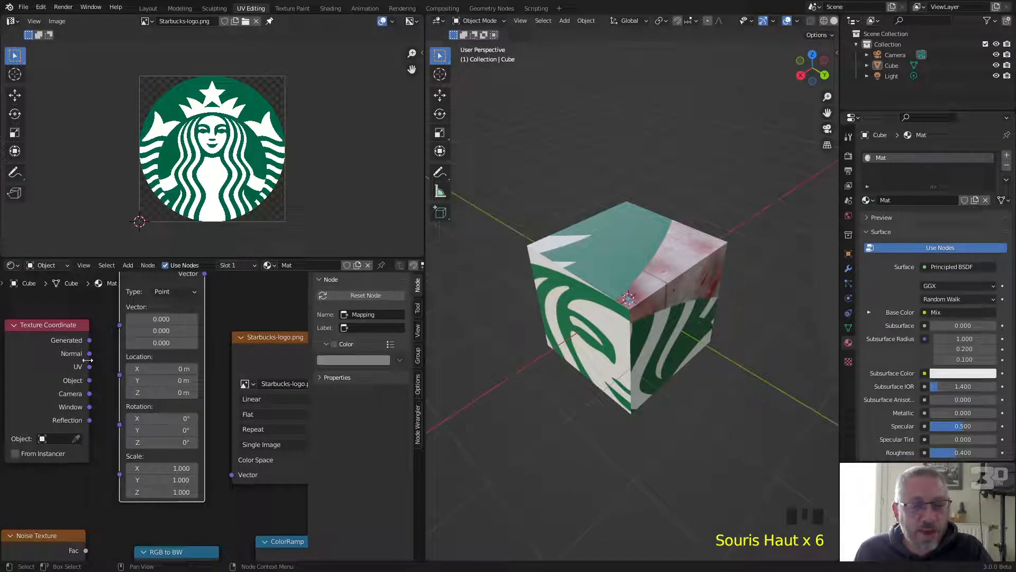
{"action": "left_click_drag", "start_coordinate": [89, 366], "coordinate": [126, 324]}
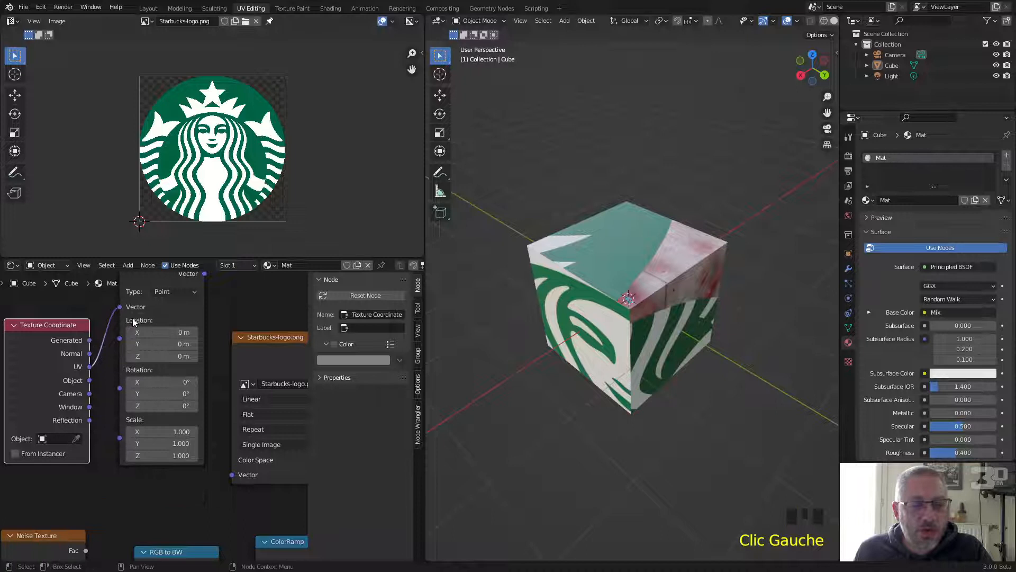
{"action": "middle_click_drag", "start_coordinate": [189, 329], "coordinate": [145, 361]}
{"action": "left_click_drag", "start_coordinate": [159, 304], "coordinate": [186, 505]}
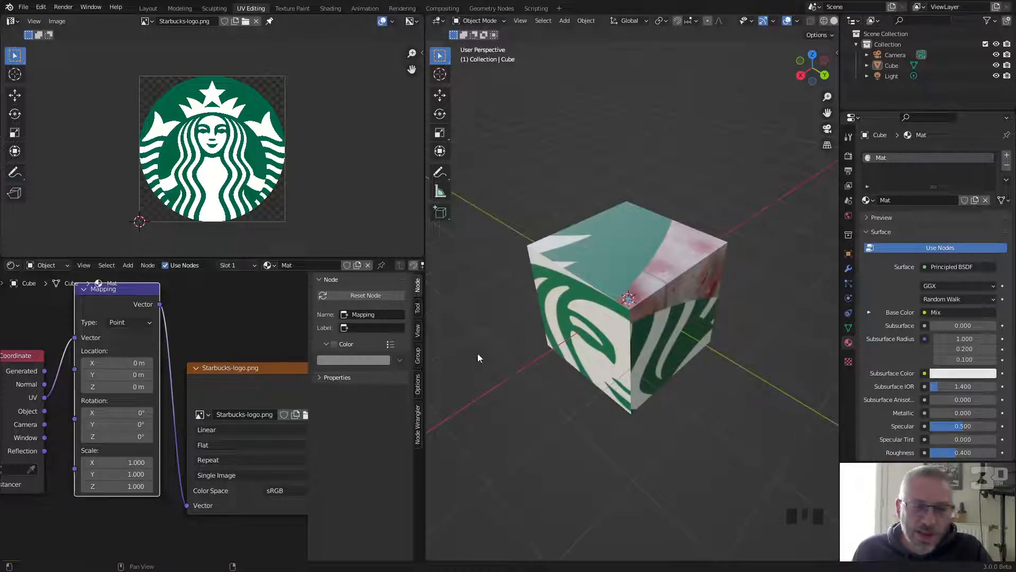
Step: Set the Mapping node's Scale X and Y to 5
{"action": "middle_click_drag", "start_coordinate": [125, 437], "coordinate": [157, 440]}
{"action": "left_click_drag", "start_coordinate": [158, 466], "coordinate": [157, 478]}
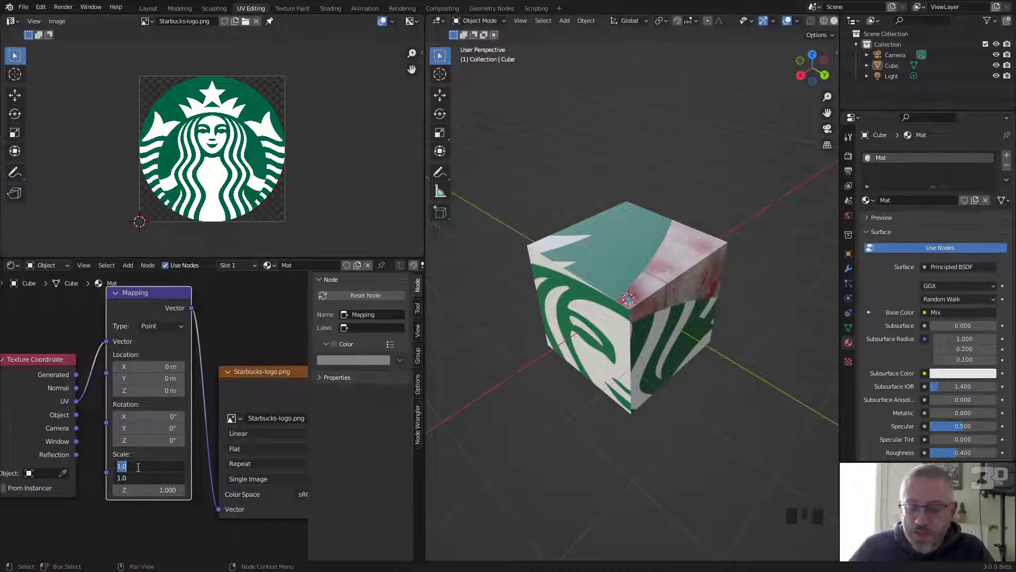
{"action": "type", "text": "5"}
{"action": "key", "text": "Return"}
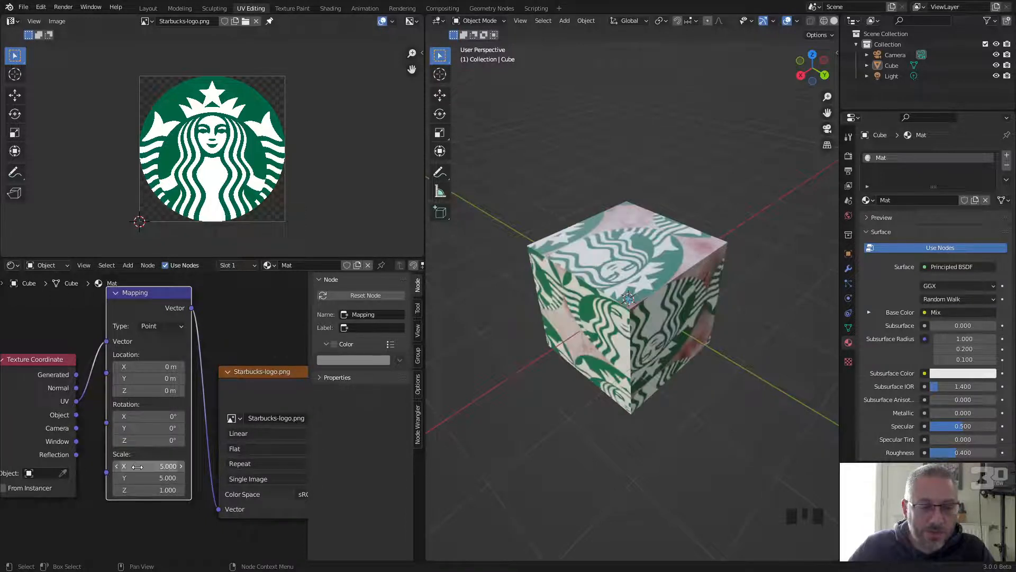
{"action": "middle_click_drag", "start_coordinate": [673, 370], "coordinate": [666, 328], "text": "alt"}
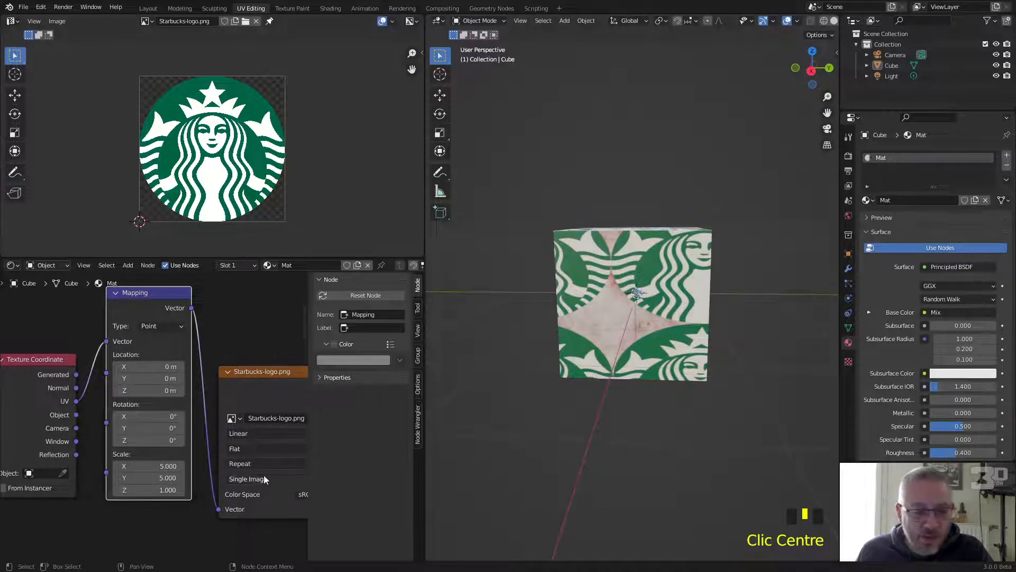
Step: Change the logo Image Texture's extension mode from Repeat to Clip
{"action": "left_click", "coordinate": [275, 383]}
{"action": "middle_click_drag", "start_coordinate": [275, 384], "coordinate": [188, 336]}
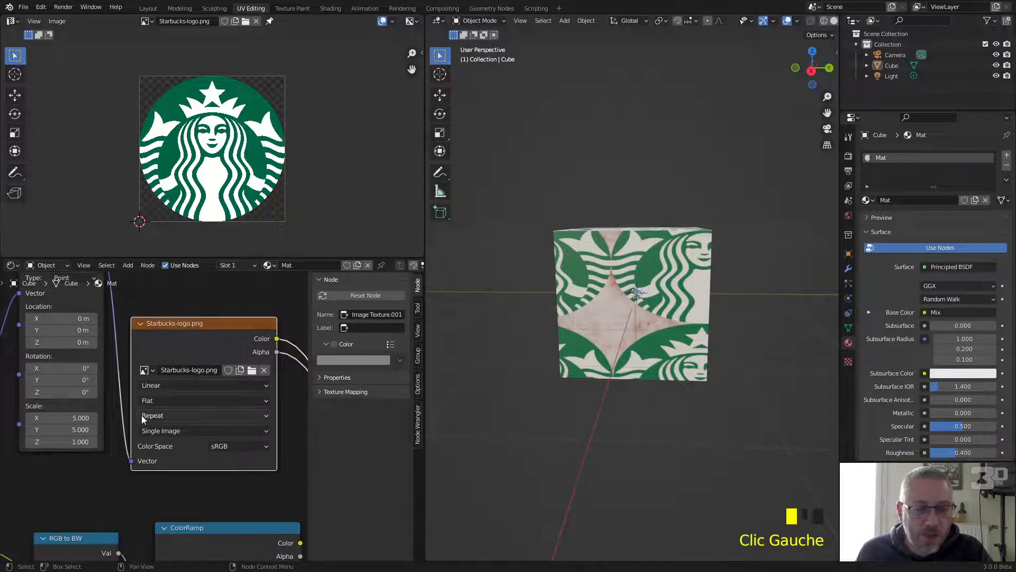
{"action": "left_click", "coordinate": [171, 417]}
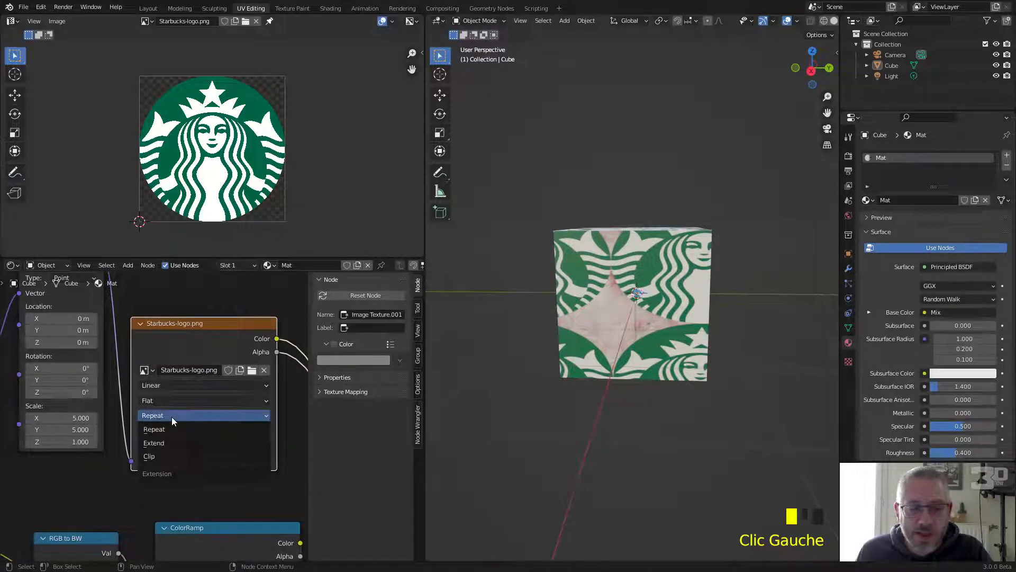
{"action": "left_click", "coordinate": [166, 455]}
{"action": "middle_click_drag", "start_coordinate": [639, 316], "coordinate": [487, 329]}
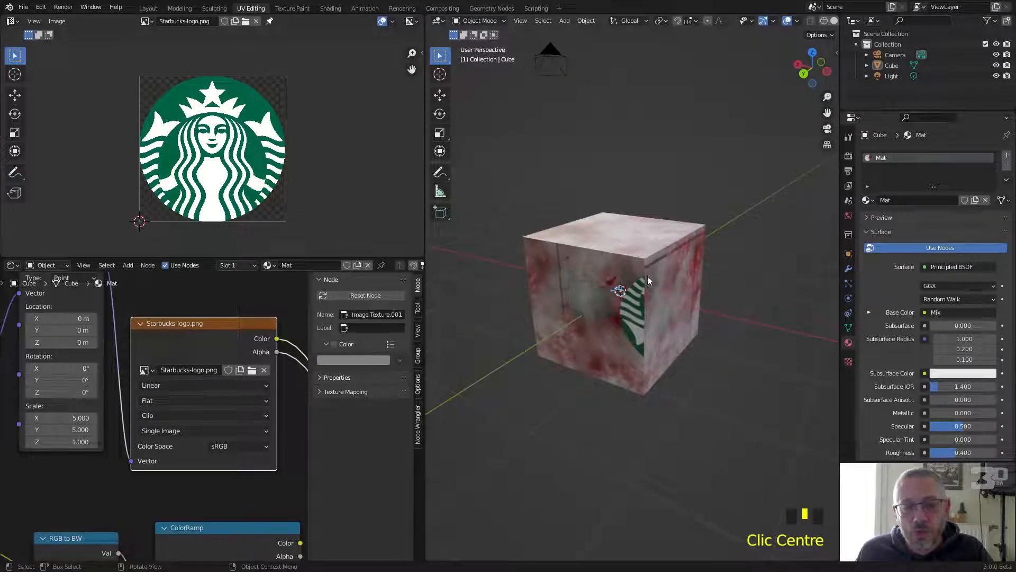
Step: Set the Mapping node's Location to X -0.8 m and Y -3.8 m, placing the logo on the cube's top face
{"action": "middle_click_drag", "start_coordinate": [61, 437], "coordinate": [177, 500]}
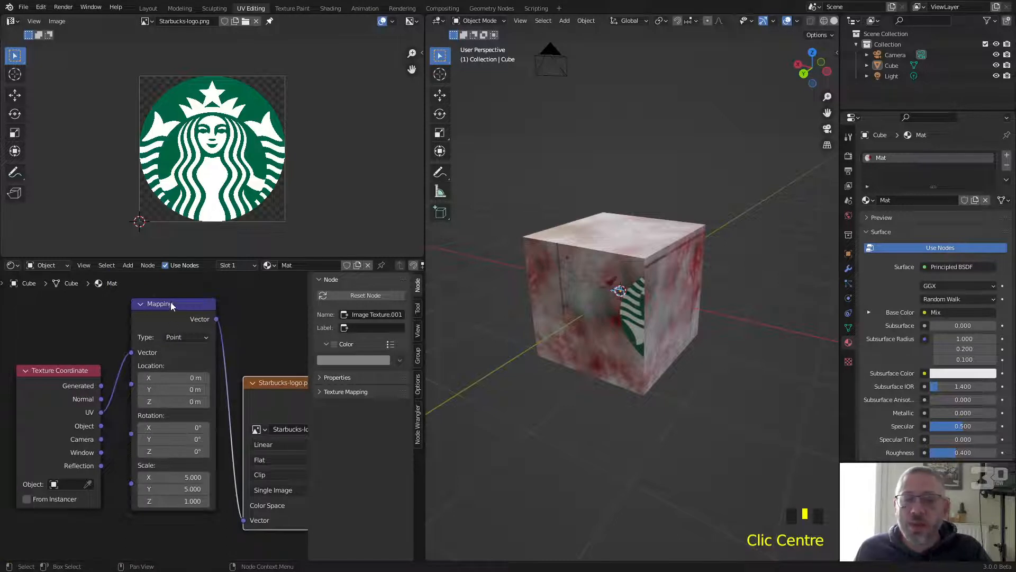
{"action": "scroll", "coordinate": [154, 417], "scroll_direction": "up", "scroll_amount": 2}
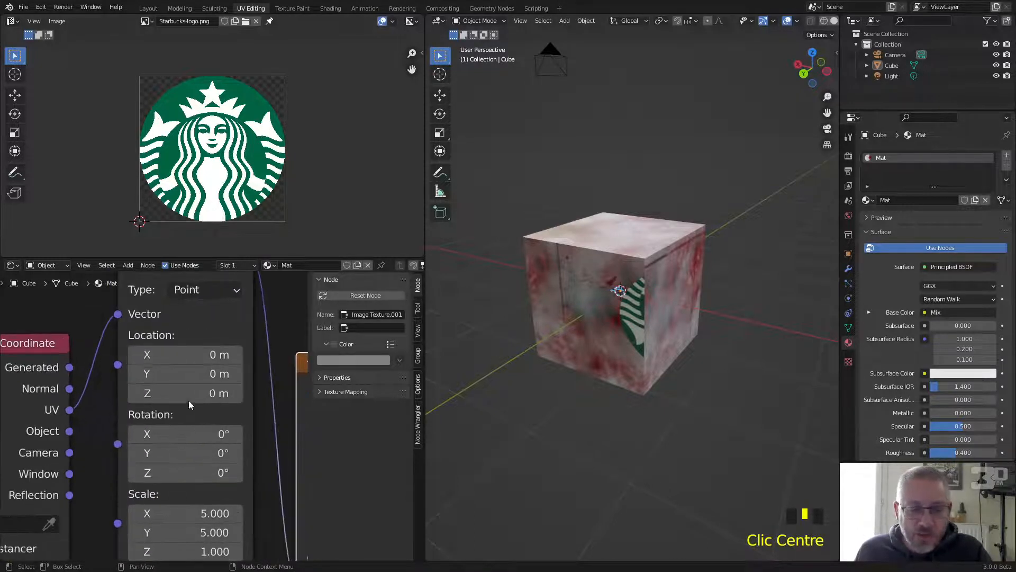
{"action": "mouse_move", "coordinate": [199, 355]}
{"action": "left_mouse_down"}
{"action": "mouse_move", "coordinate": [226, 355]}
{"action": "mouse_move", "coordinate": [204, 355]}
{"action": "left_mouse_up"}
{"action": "middle_click_drag", "start_coordinate": [529, 325], "coordinate": [752, 323]}
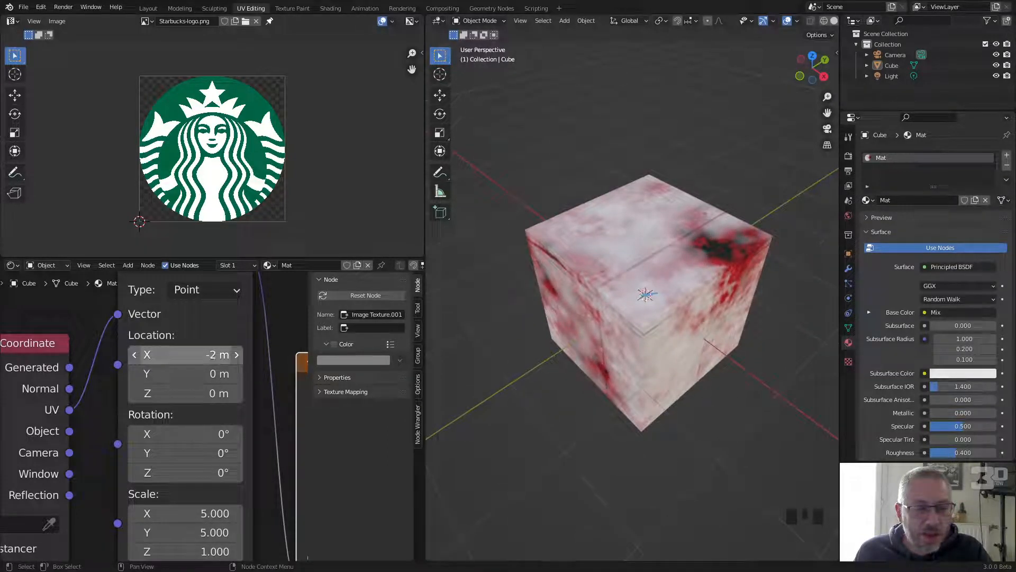
{"action": "left_click_drag", "start_coordinate": [185, 354], "coordinate": [149, 373]}
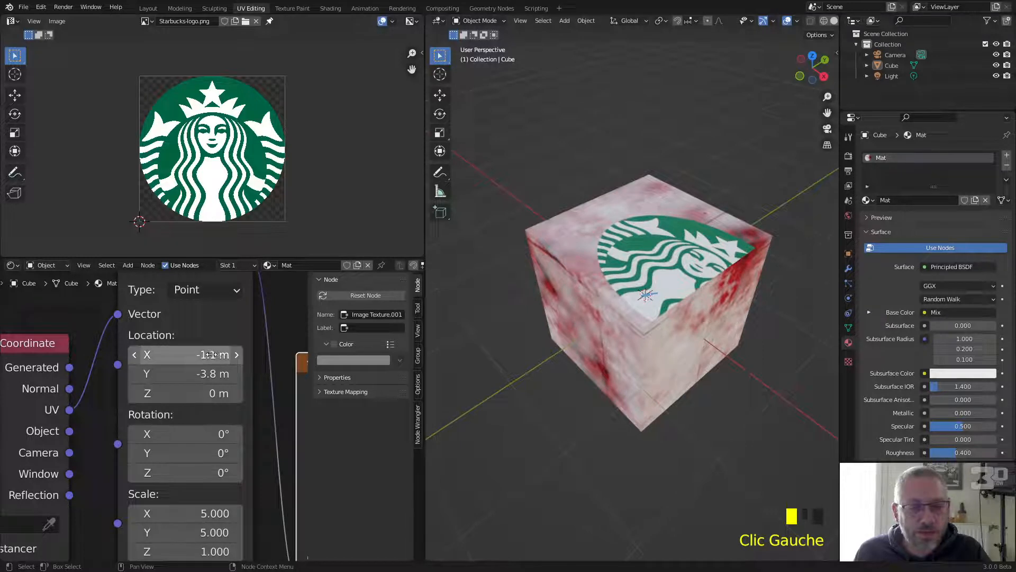
{"action": "left_click_drag", "start_coordinate": [211, 354], "coordinate": [219, 355]}
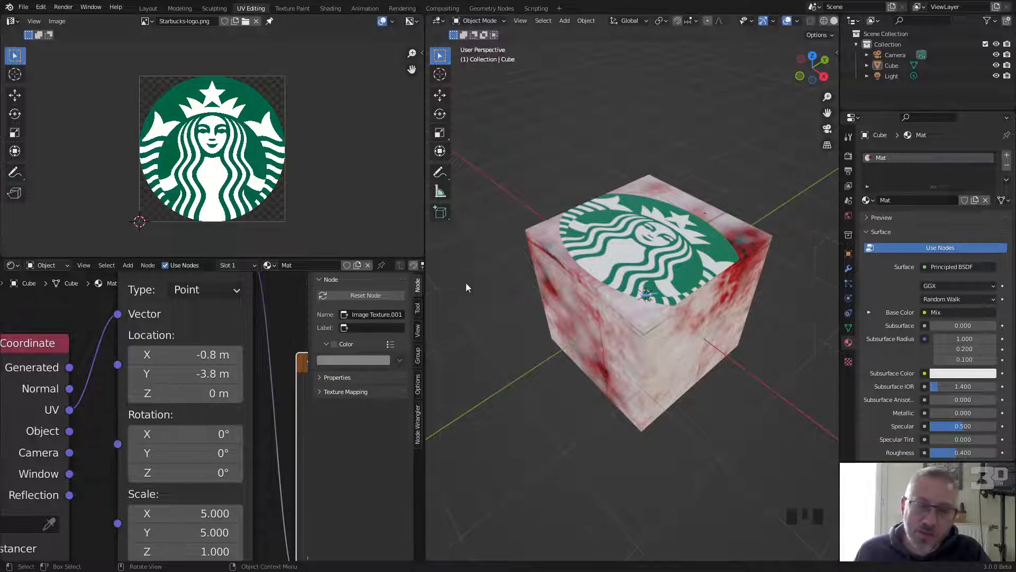
Step: Set the Mapping node's Scale X to 6.8, and adjust its Location to X -1.2 m and Y -3.83 m
{"action": "middle_click_drag", "start_coordinate": [260, 497], "coordinate": [226, 341]}
{"action": "scroll", "coordinate": [160, 402], "scroll_direction": "up", "scroll_amount": 3}
{"action": "scroll", "coordinate": [146, 492], "scroll_direction": "up", "scroll_amount": 1}
{"action": "mouse_move", "coordinate": [146, 492]}
{"action": "middle_mouse_down"}
{"action": "mouse_move", "coordinate": [189, 441]}
{"action": "mouse_move", "coordinate": [149, 485]}
{"action": "middle_mouse_up"}
{"action": "middle_click_drag", "start_coordinate": [196, 371], "coordinate": [175, 458]}
{"action": "scroll", "coordinate": [181, 447], "scroll_direction": "up", "scroll_amount": 2}
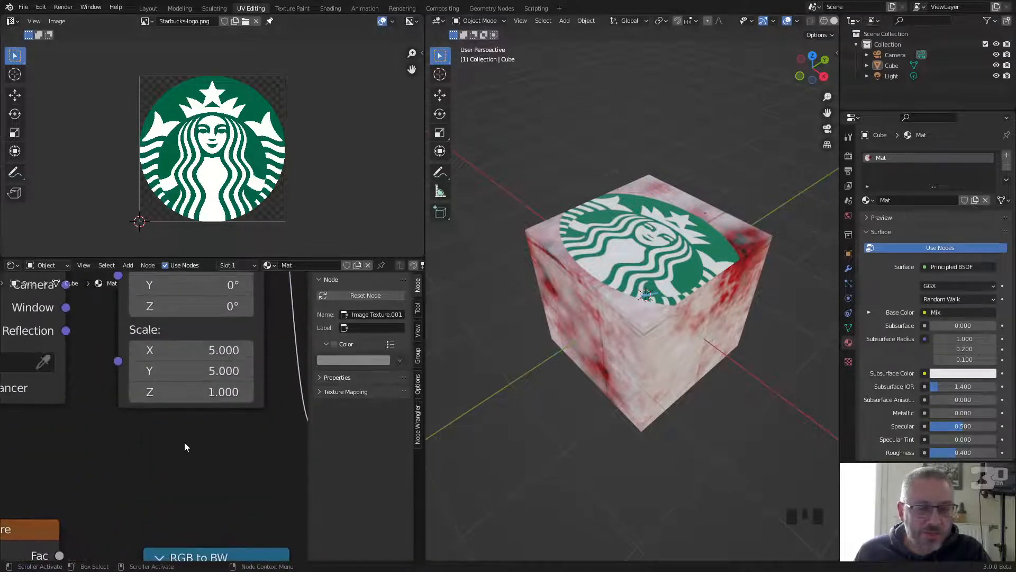
{"action": "left_click_drag", "start_coordinate": [196, 416], "coordinate": [294, 397]}
{"action": "middle_click_drag", "start_coordinate": [248, 321], "coordinate": [246, 444]}
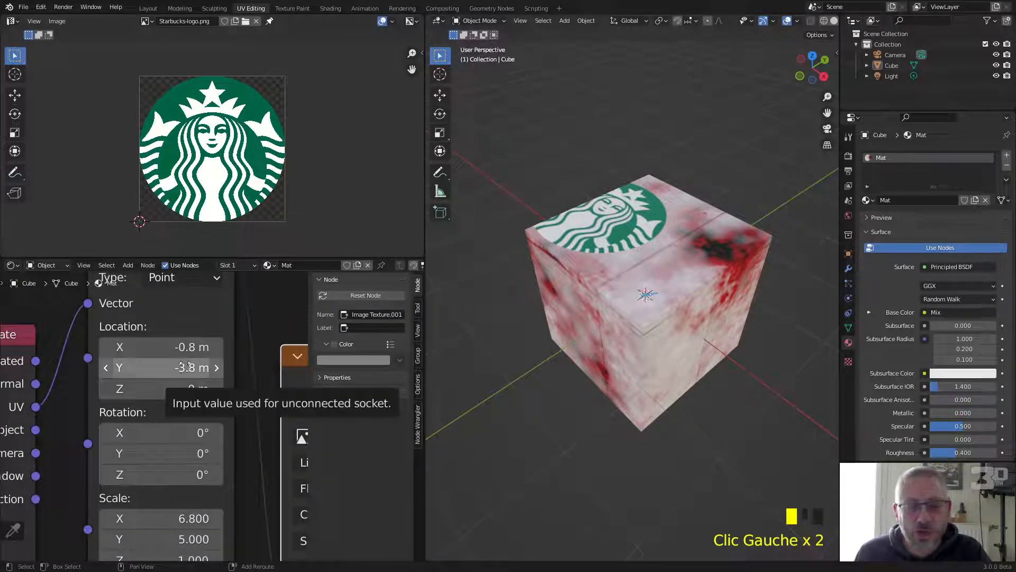
{"action": "left_click_drag", "start_coordinate": [183, 367], "coordinate": [163, 346], "text": "shift"}
{"action": "middle_click_drag", "start_coordinate": [568, 268], "coordinate": [652, 221]}
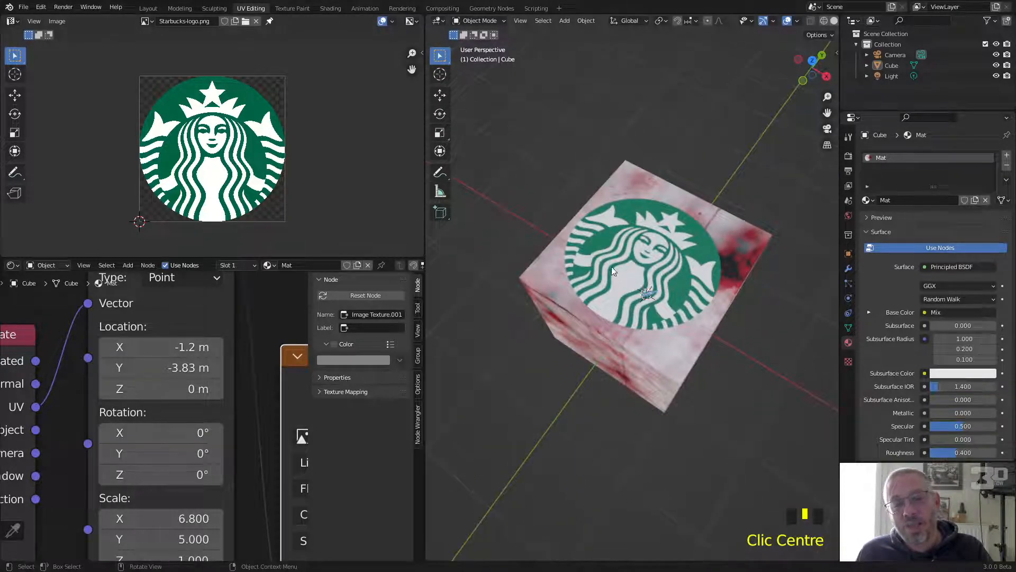
Step: Examine the logo's placement on the cube's top face and the complete material node tree
{"action": "scroll", "coordinate": [612, 270], "scroll_direction": "down", "scroll_amount": 4}
{"action": "middle_click_drag", "start_coordinate": [637, 300], "coordinate": [644, 251]}
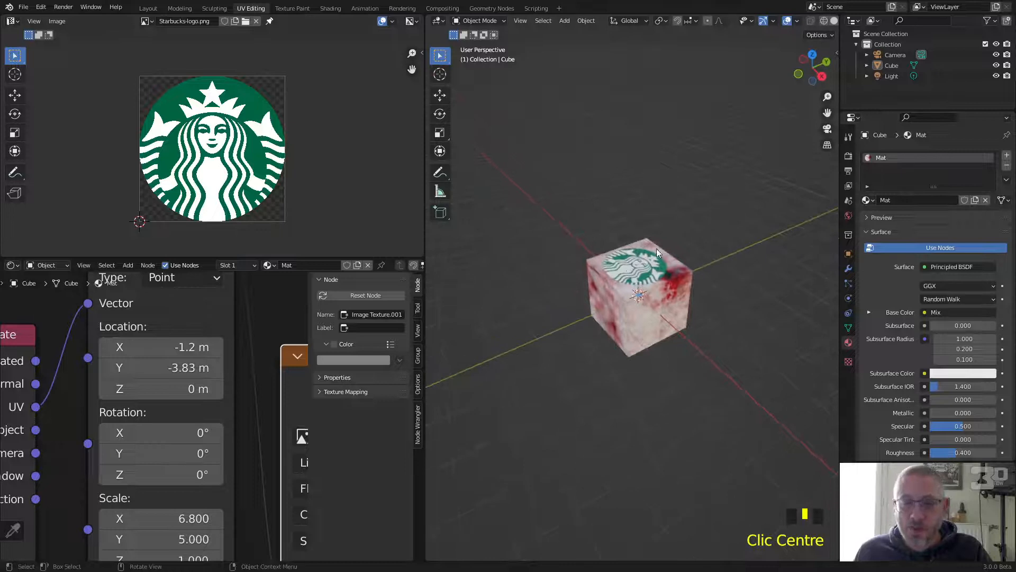
{"action": "scroll", "coordinate": [215, 354], "scroll_direction": "down", "scroll_amount": 5}
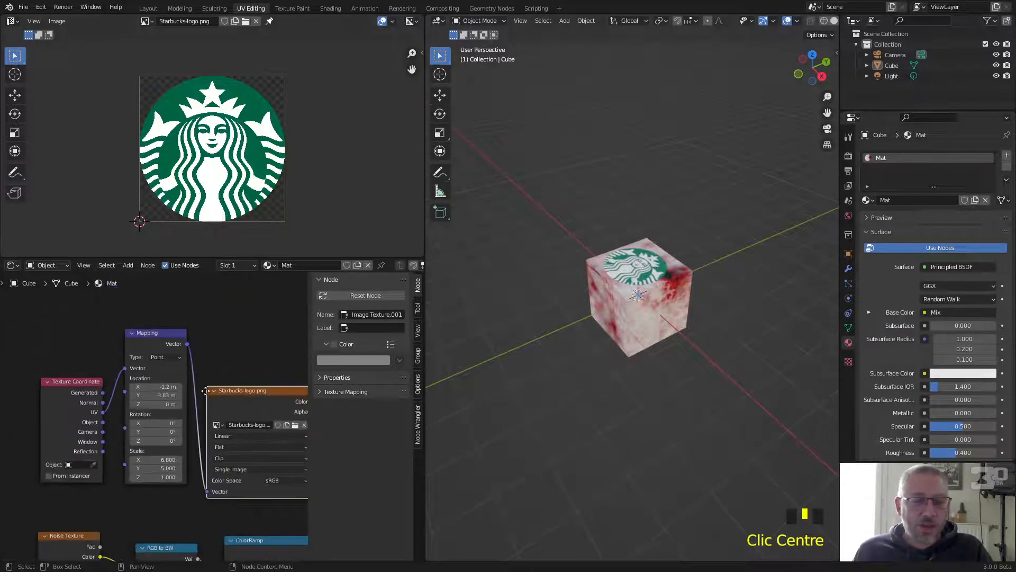
{"action": "scroll", "coordinate": [122, 332], "scroll_direction": "down", "scroll_amount": 4}
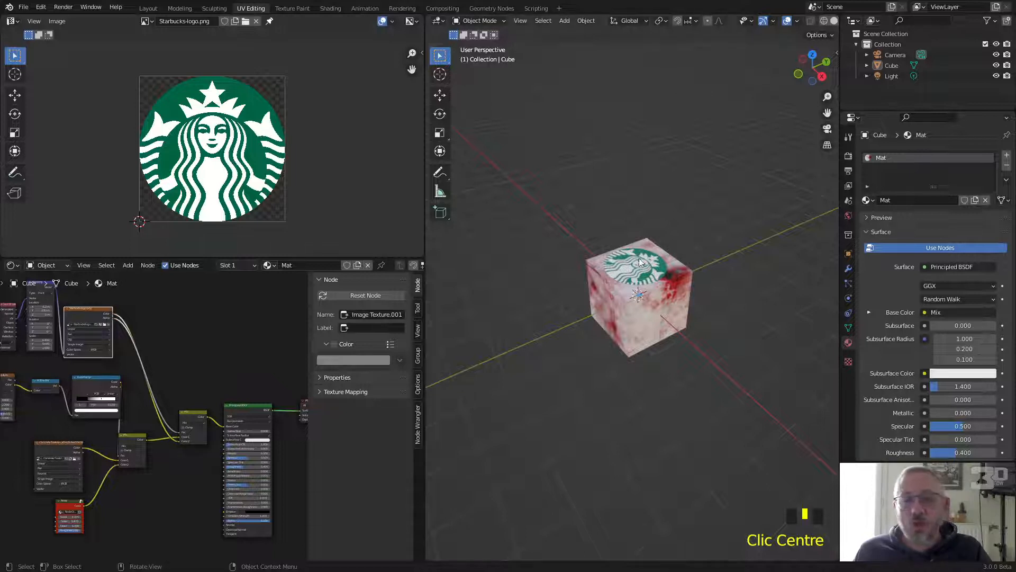
{"action": "scroll", "coordinate": [678, 285], "scroll_direction": "up", "scroll_amount": 5}
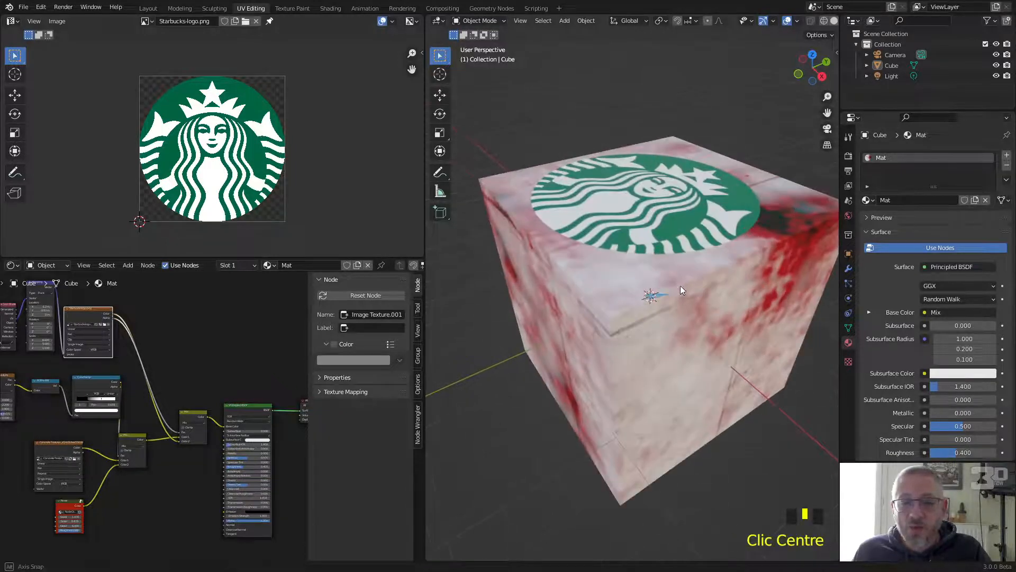
{"action": "middle_click_drag", "start_coordinate": [680, 284], "coordinate": [670, 214]}
{"action": "scroll", "coordinate": [669, 214], "scroll_direction": "up", "scroll_amount": 2}
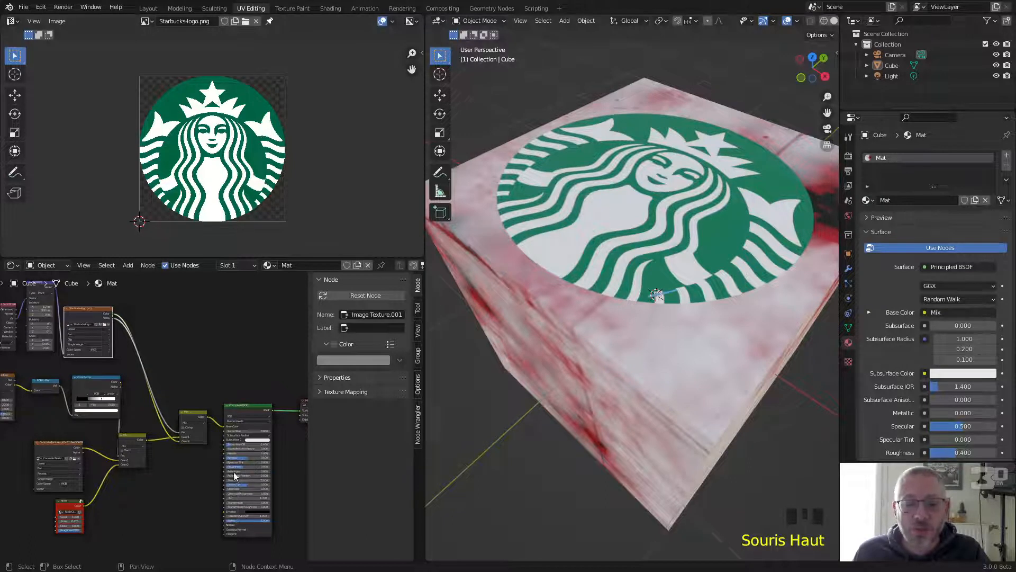
Step: Add a second Principled BSDF node above the existing one
{"action": "middle_click_drag", "start_coordinate": [226, 342], "coordinate": [179, 339]}
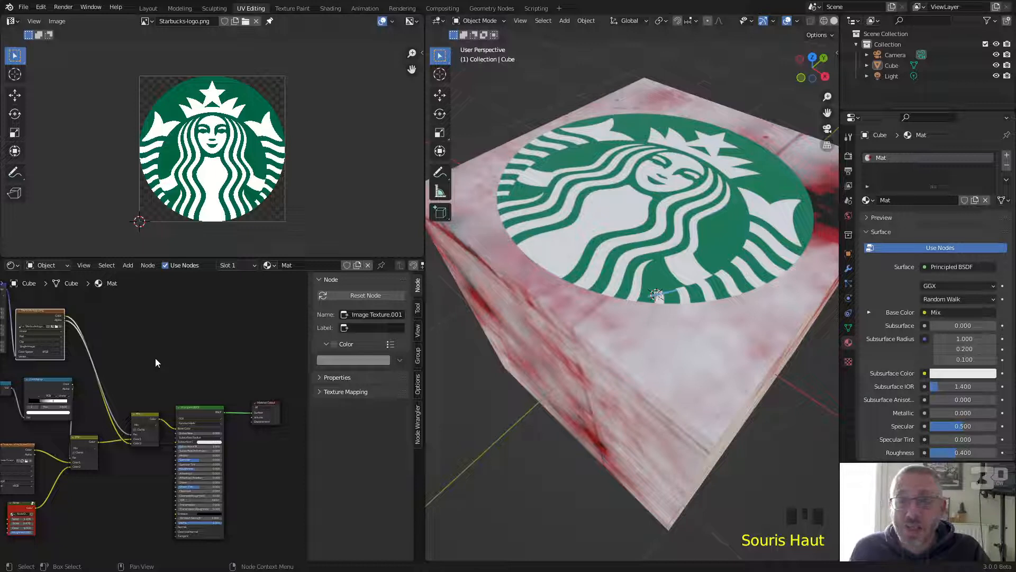
{"action": "left_click", "coordinate": [128, 265]}
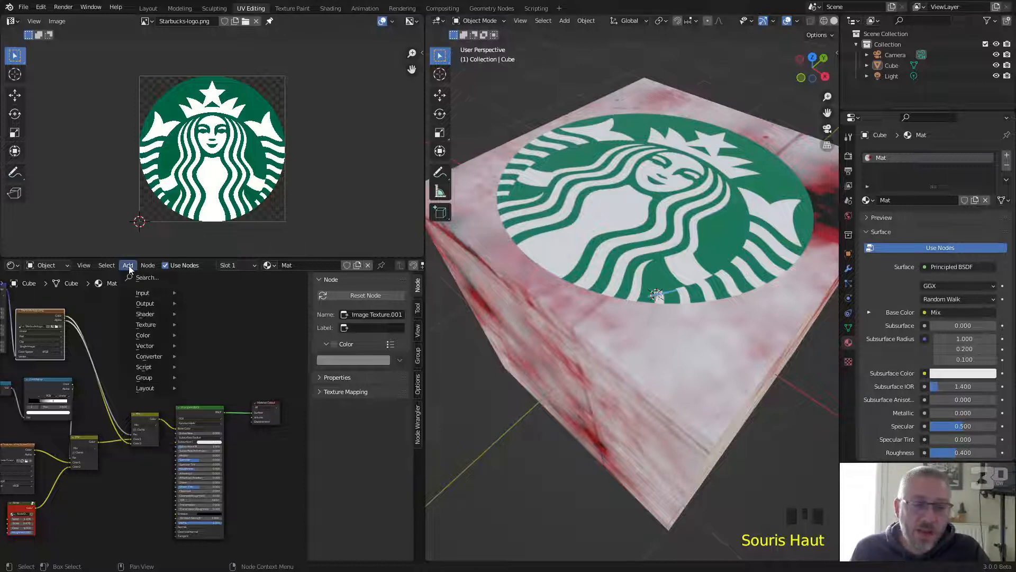
{"action": "mouse_move", "coordinate": [154, 314]}
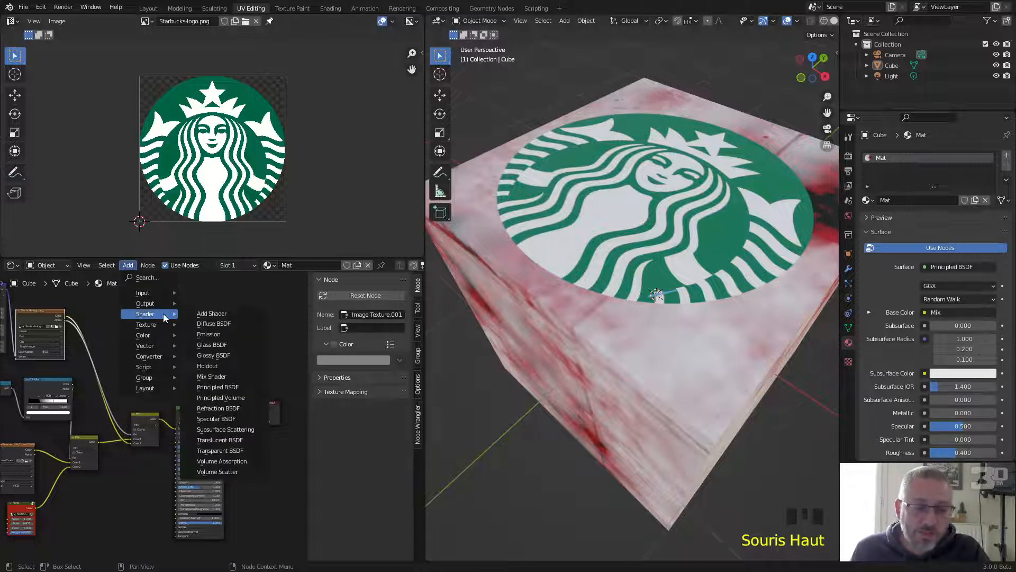
{"action": "left_click", "coordinate": [127, 265]}
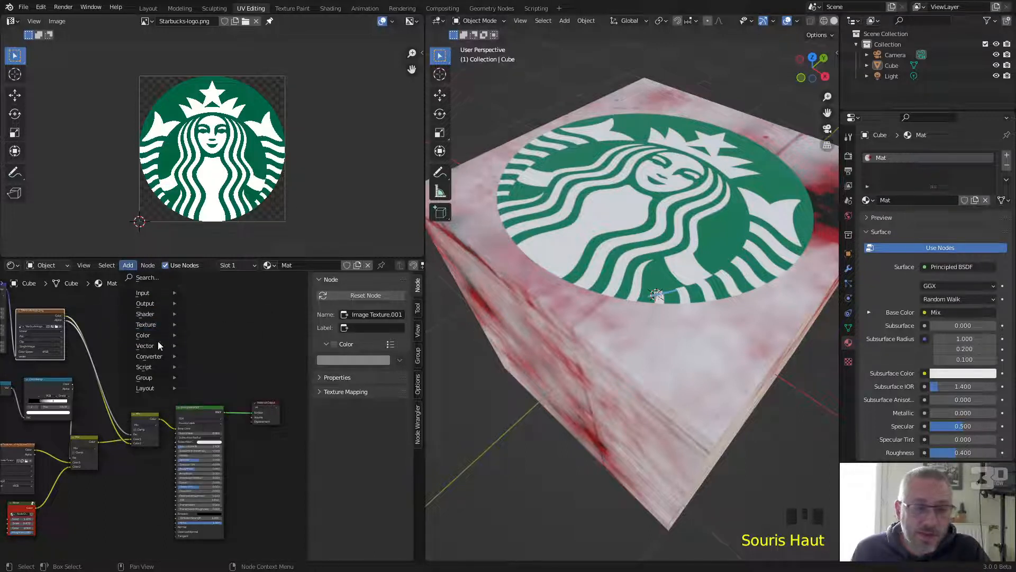
{"action": "mouse_move", "coordinate": [159, 316]}
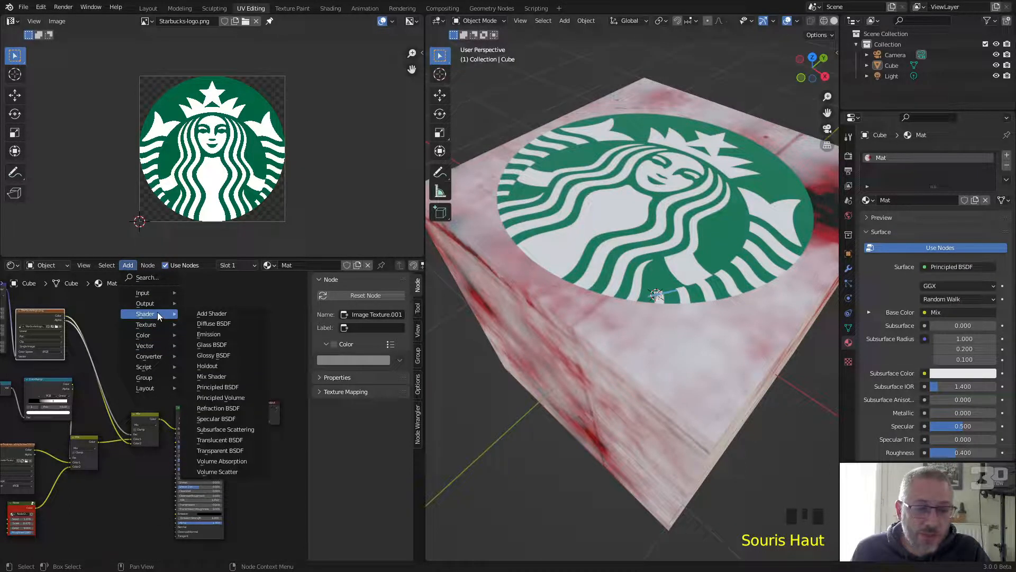
{"action": "left_click", "coordinate": [239, 391]}
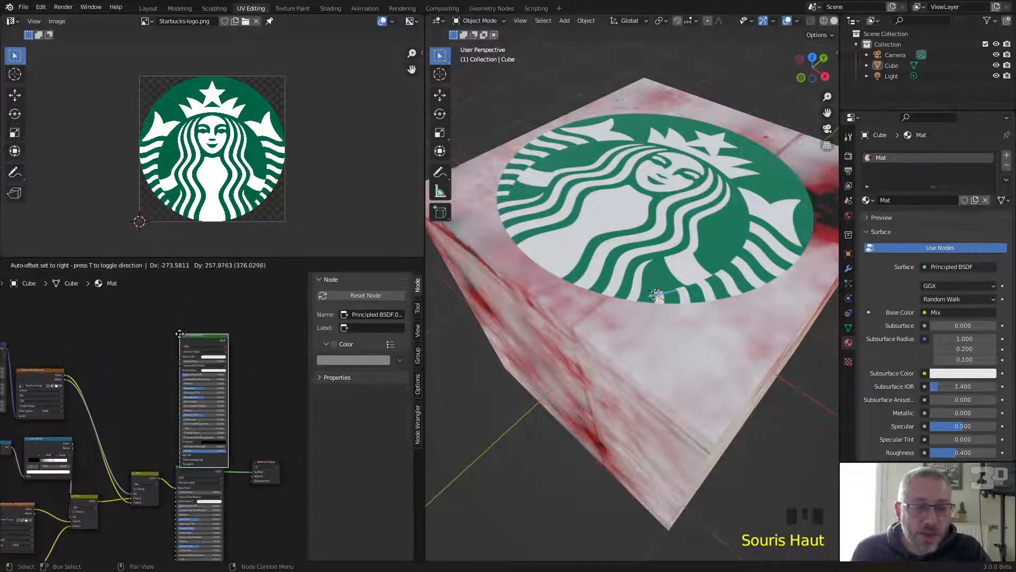
{"action": "left_click", "coordinate": [177, 316]}
Step: Link the logo texture's Color output to the new Principled BSDF's Base Color
{"action": "scroll", "coordinate": [134, 372], "scroll_direction": "up", "scroll_amount": 2}
{"action": "middle_click_drag", "start_coordinate": [135, 374], "coordinate": [184, 346]}
{"action": "scroll", "coordinate": [166, 351], "scroll_direction": "down", "scroll_amount": 2}
{"action": "scroll", "coordinate": [167, 350], "scroll_direction": "up", "scroll_amount": 2}
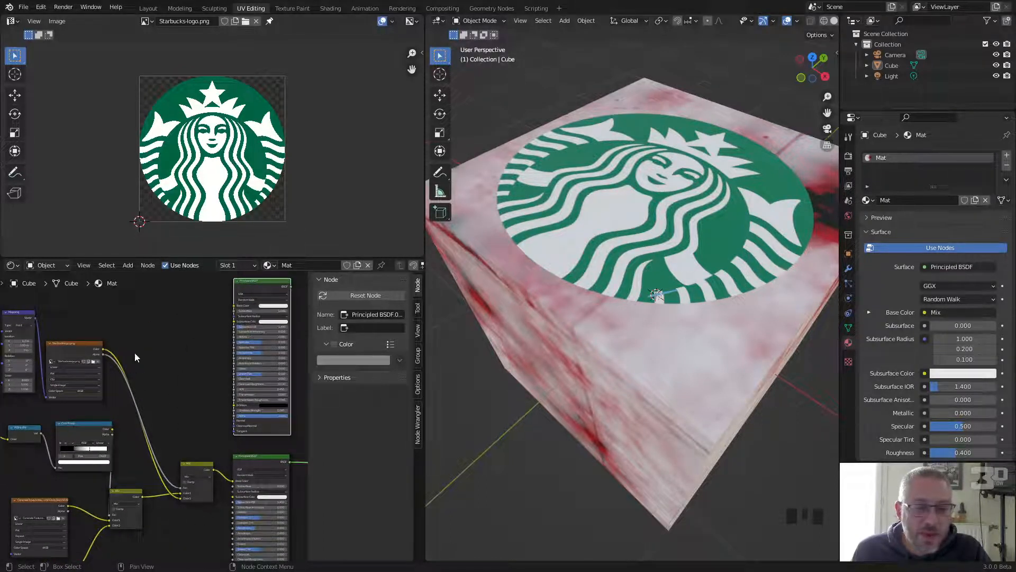
{"action": "left_click_drag", "start_coordinate": [104, 349], "coordinate": [233, 307]}
Step: Maximize the node editor and move the logo Image Texture node closer to the new Principled BSDF
{"action": "key", "text": "ctrl+space"}
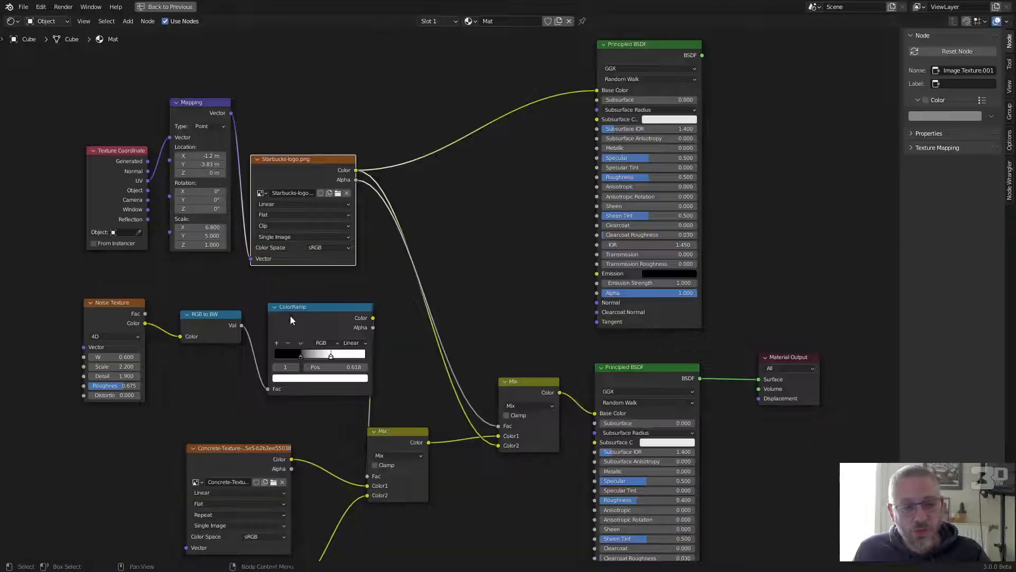
{"action": "scroll", "coordinate": [422, 281], "scroll_direction": "up", "scroll_amount": 4}
{"action": "scroll", "coordinate": [438, 244], "scroll_direction": "up", "scroll_amount": 1}
{"action": "left_click_drag", "start_coordinate": [204, 258], "coordinate": [384, 152]}
Step: Link the concrete Mix node's Color directly to the original Principled BSDF's Base Color, and delete the bypassed logo Mix node
{"action": "middle_click_drag", "start_coordinate": [472, 378], "coordinate": [450, 130]}
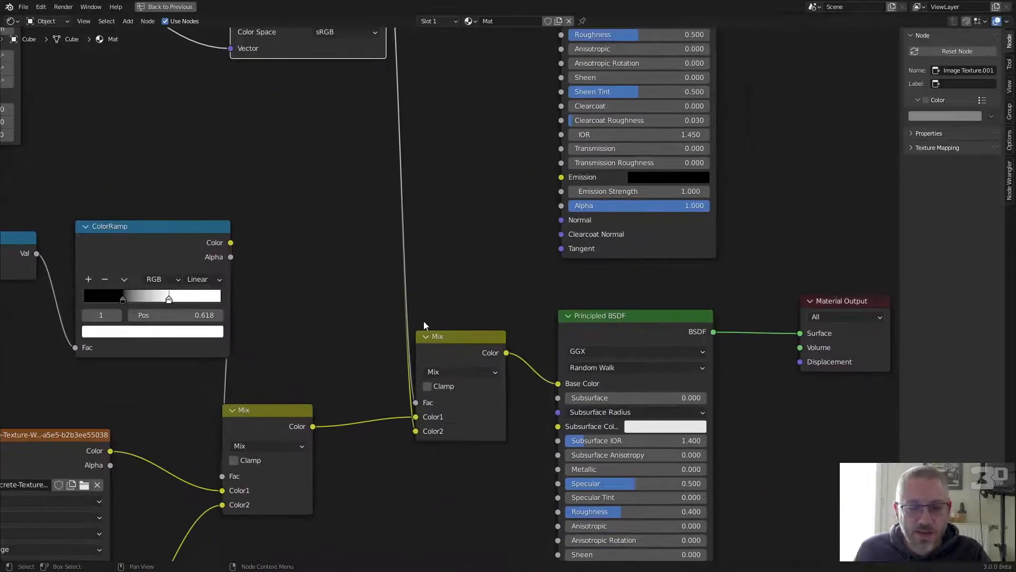
{"action": "left_click_drag", "start_coordinate": [313, 426], "coordinate": [558, 383]}
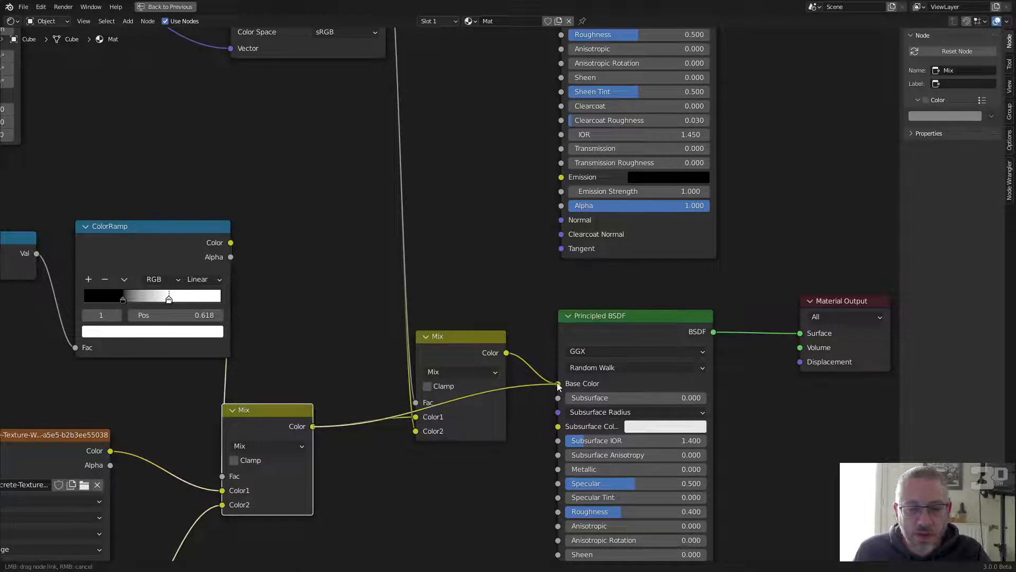
{"action": "left_click", "coordinate": [462, 334]}
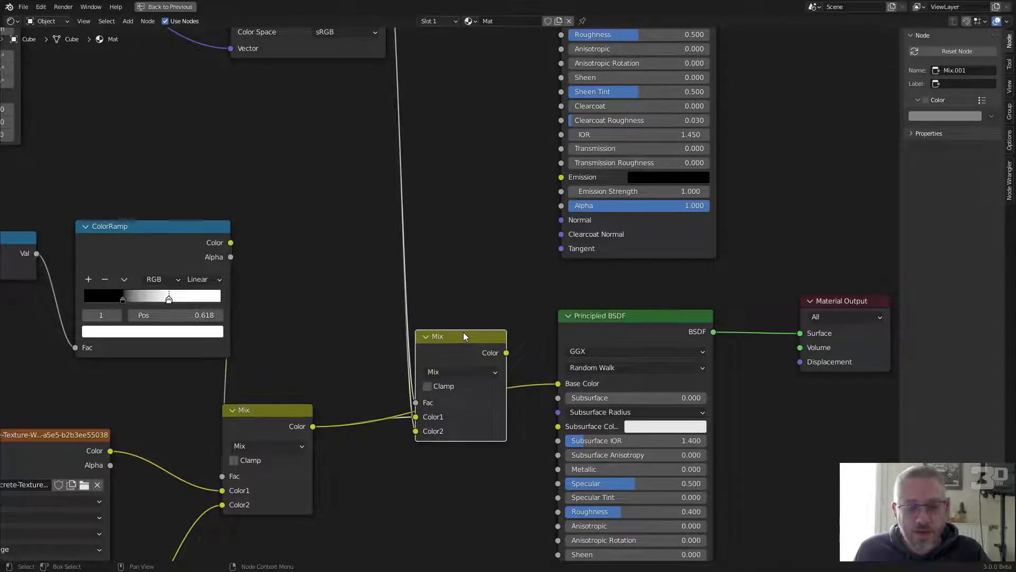
{"action": "key", "text": "x"}
{"action": "scroll", "coordinate": [441, 234], "scroll_direction": "down", "scroll_amount": 3}
{"action": "scroll", "coordinate": [442, 234], "scroll_direction": "down", "scroll_amount": 4}
{"action": "middle_click_drag", "start_coordinate": [441, 234], "coordinate": [402, 285]}
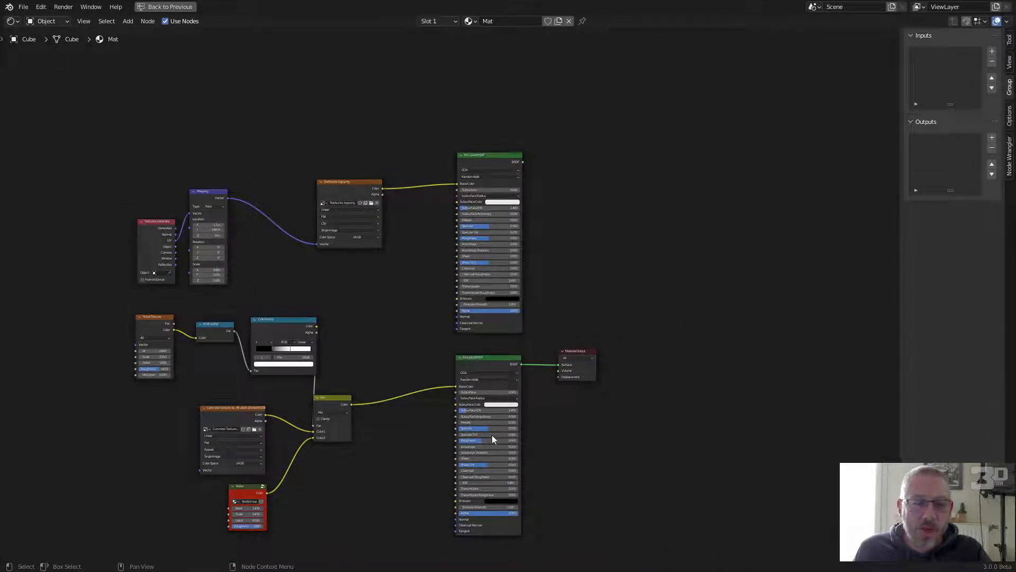
Step: Move the Material Output farther from the shaders and insert a Mix Shader on the link from the original Principled BSDF
{"action": "left_click_drag", "start_coordinate": [576, 352], "coordinate": [657, 339]}
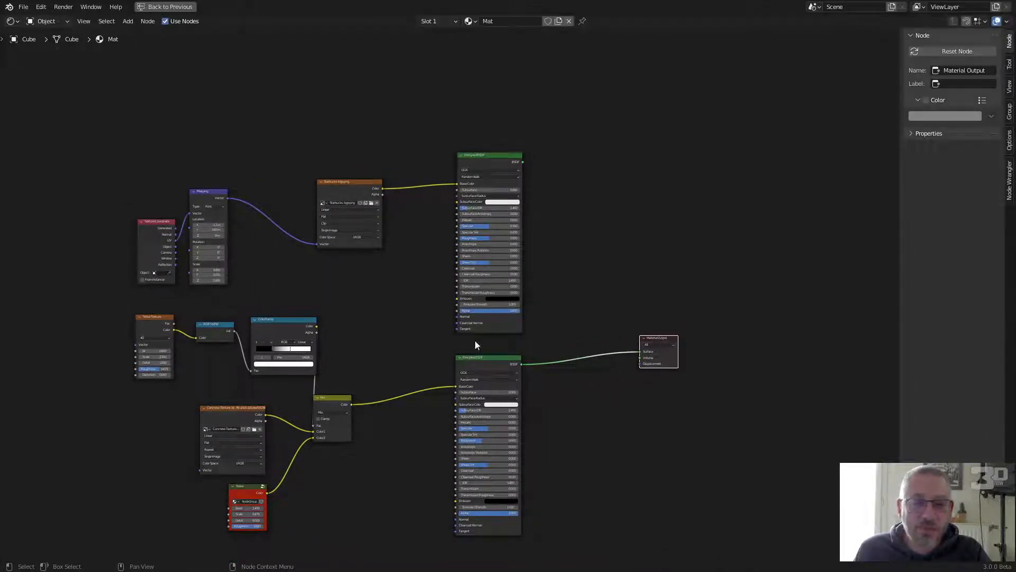
{"action": "left_click", "coordinate": [128, 22]}
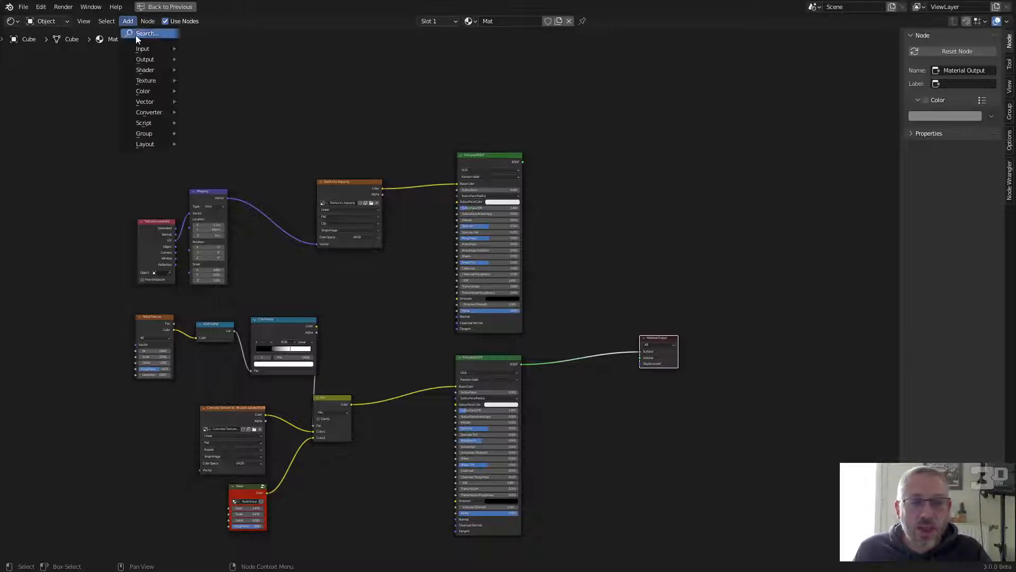
{"action": "mouse_move", "coordinate": [157, 71]}
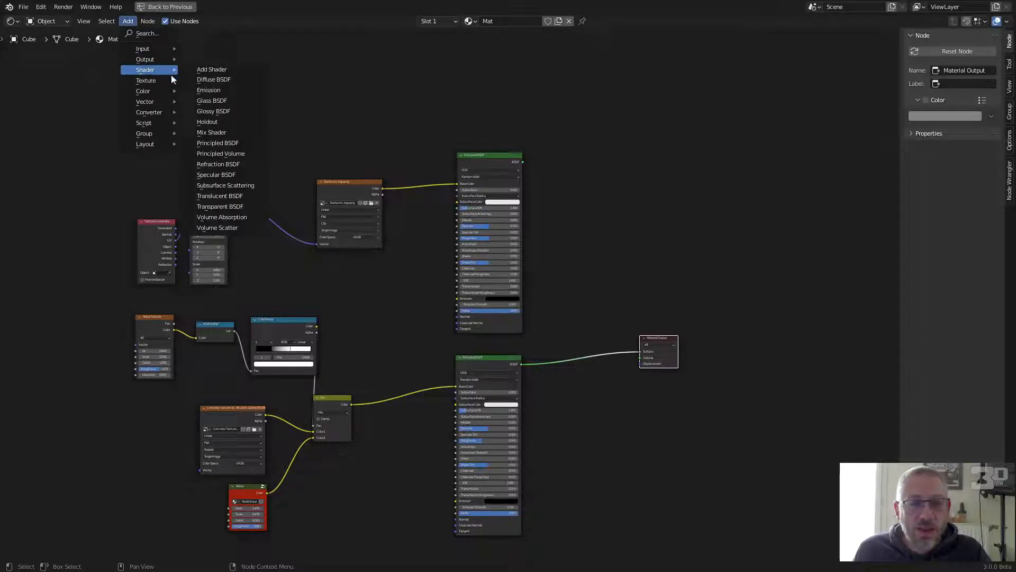
{"action": "left_click", "coordinate": [217, 129]}
{"action": "left_click", "coordinate": [570, 346]}
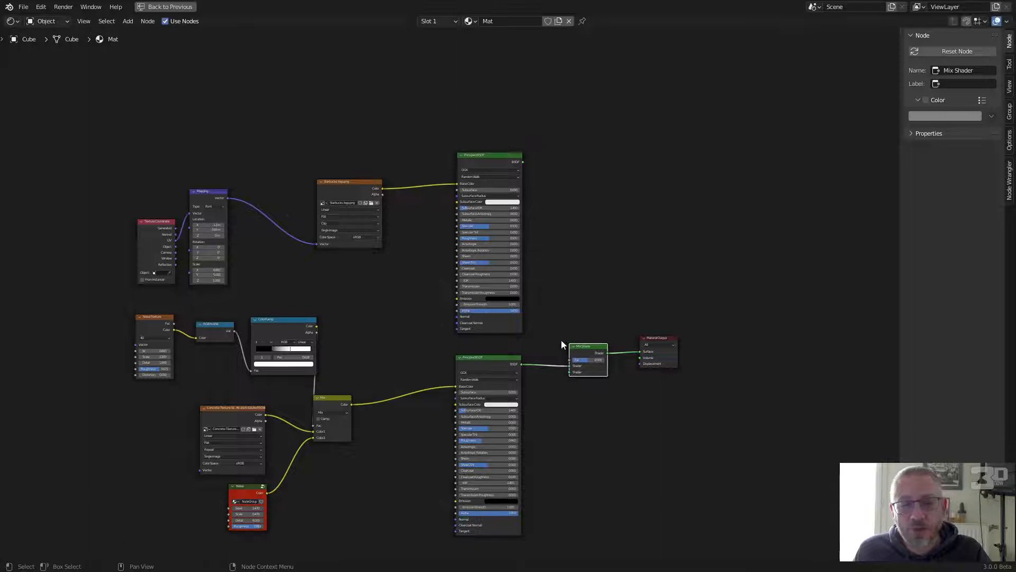
Step: Link the logo Principled BSDF to the Mix Shader's second Shader input and the logo texture's Alpha to its Fac
{"action": "scroll", "coordinate": [544, 215], "scroll_direction": "up", "scroll_amount": 4}
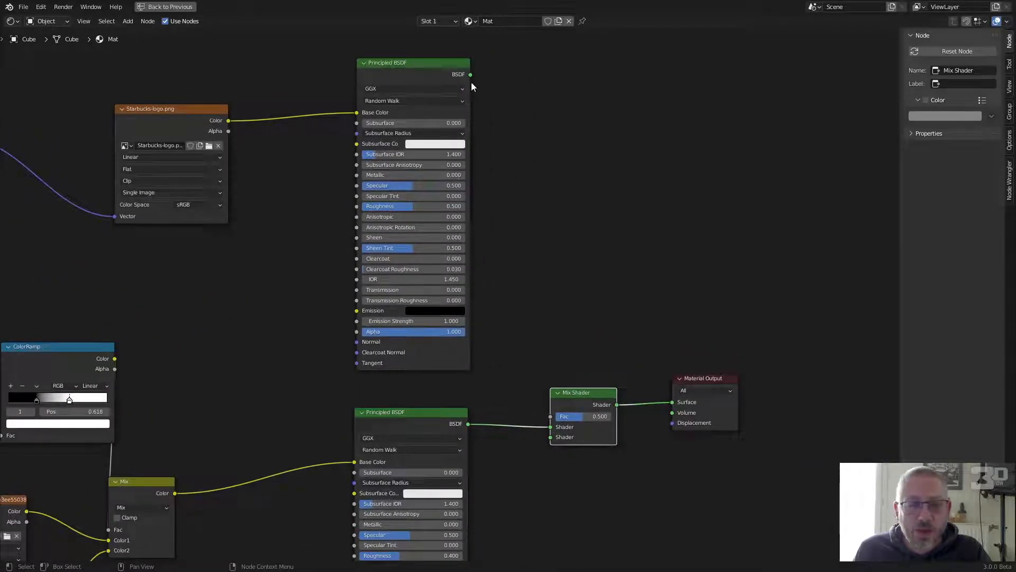
{"action": "left_click_drag", "start_coordinate": [471, 74], "coordinate": [561, 437]}
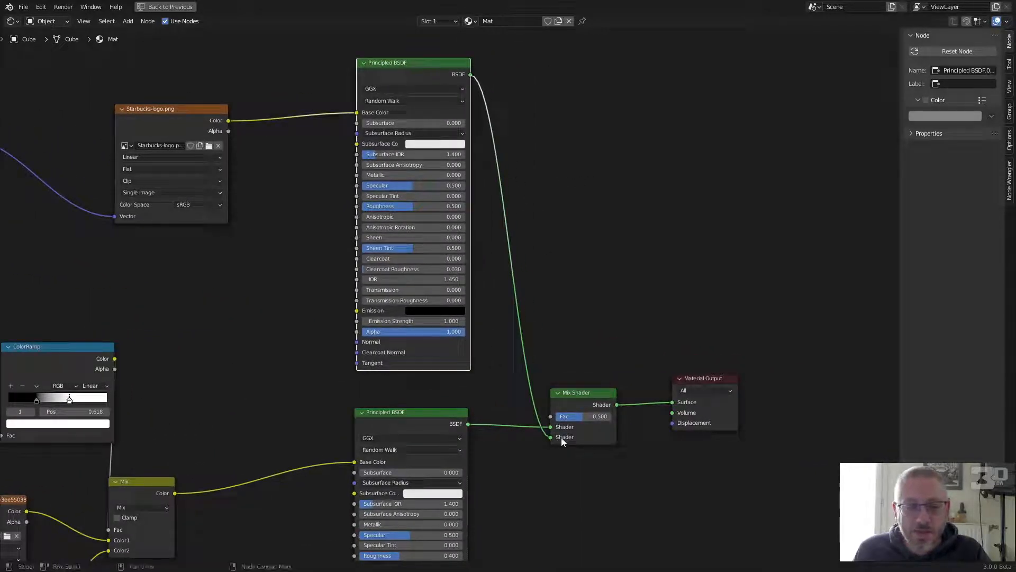
{"action": "left_click_drag", "start_coordinate": [227, 131], "coordinate": [556, 415]}
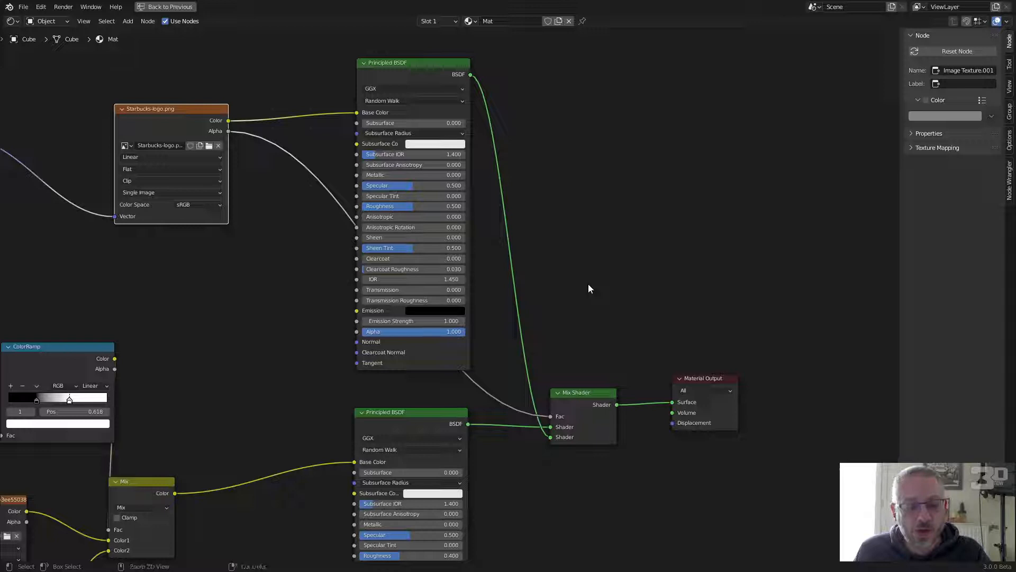
{"action": "key", "text": "ctrl+space"}
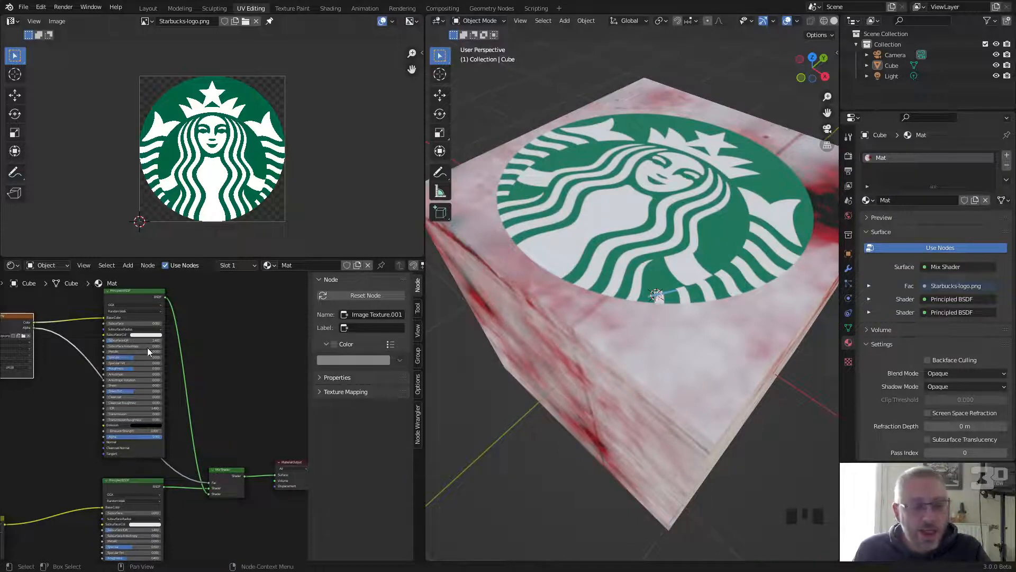
Step: Set the logo Principled BSDF's Roughness to 0, Specular to 0.814 and Metallic to 0.8, and check the reflections on the cube
{"action": "scroll", "coordinate": [106, 347], "scroll_direction": "up", "scroll_amount": 4}
{"action": "scroll", "coordinate": [99, 410], "scroll_direction": "up", "scroll_amount": 3}
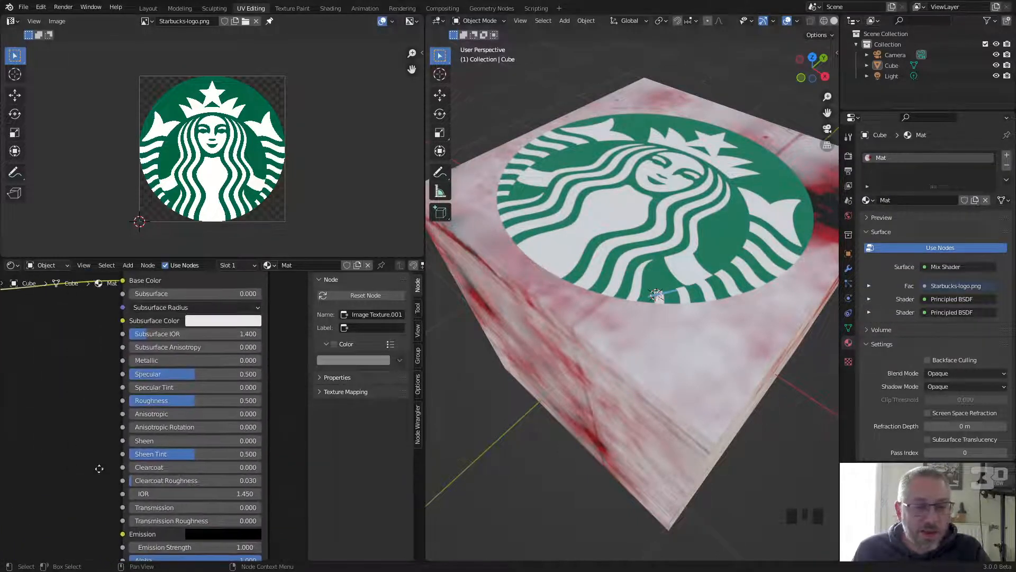
{"action": "left_click_drag", "start_coordinate": [192, 398], "coordinate": [101, 394]}
{"action": "left_click_drag", "start_coordinate": [193, 357], "coordinate": [254, 357]}
{"action": "left_click_drag", "start_coordinate": [154, 340], "coordinate": [292, 340]}
{"action": "middle_click_drag", "start_coordinate": [654, 272], "coordinate": [680, 254]}
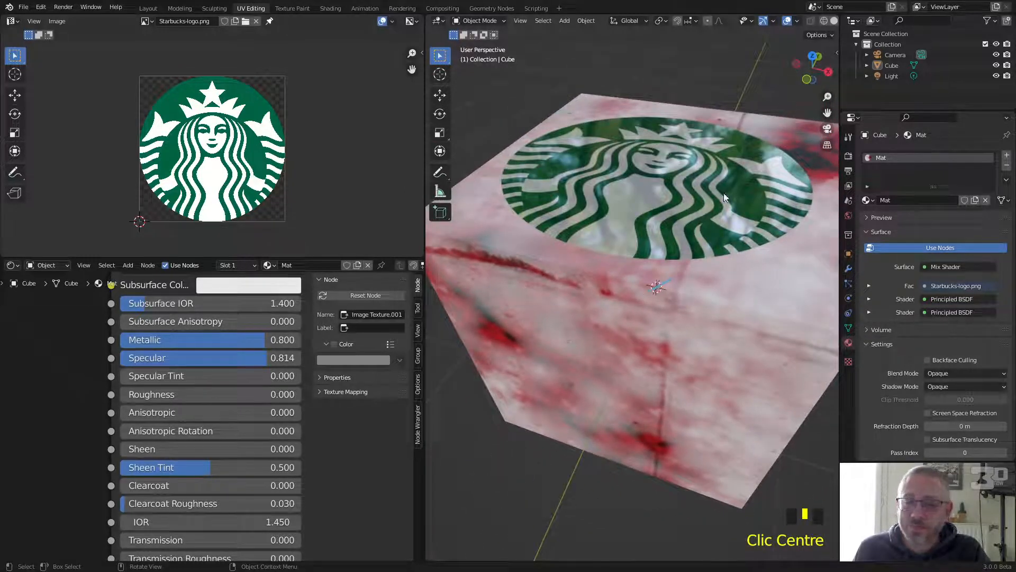
{"action": "scroll", "coordinate": [724, 197], "scroll_direction": "down", "scroll_amount": 3}
{"action": "middle_click_drag", "start_coordinate": [709, 224], "coordinate": [643, 286]}
Step: Try adjusting the Metallic value of the concrete Principled BSDF
{"action": "scroll", "coordinate": [278, 462], "scroll_direction": "down", "scroll_amount": 5}
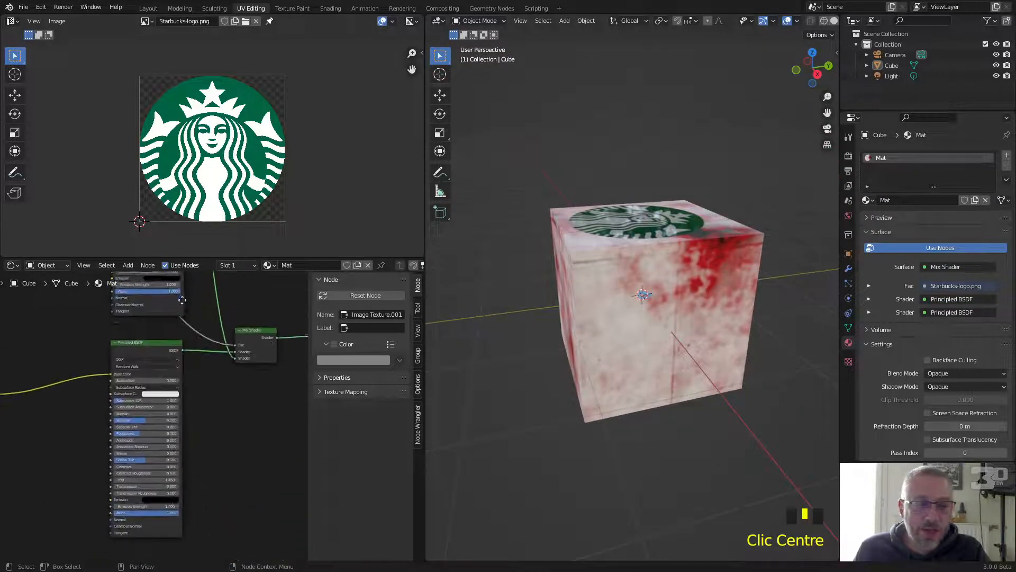
{"action": "scroll", "coordinate": [160, 433], "scroll_direction": "up", "scroll_amount": 4}
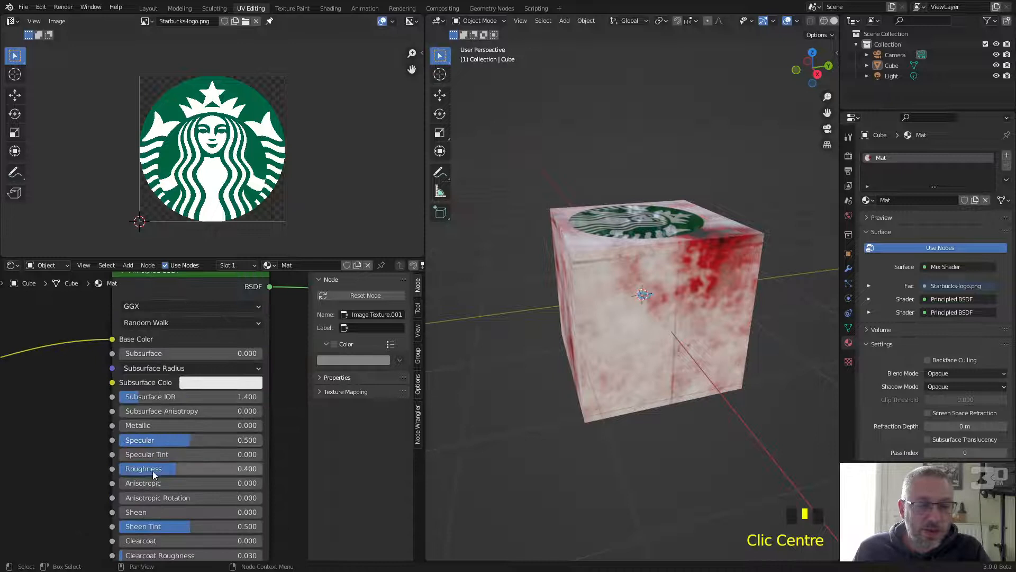
{"action": "mouse_move", "coordinate": [148, 426]}
{"action": "left_mouse_down"}
{"action": "mouse_move", "coordinate": [210, 426]}
{"action": "mouse_move", "coordinate": [124, 426]}
{"action": "left_mouse_up"}
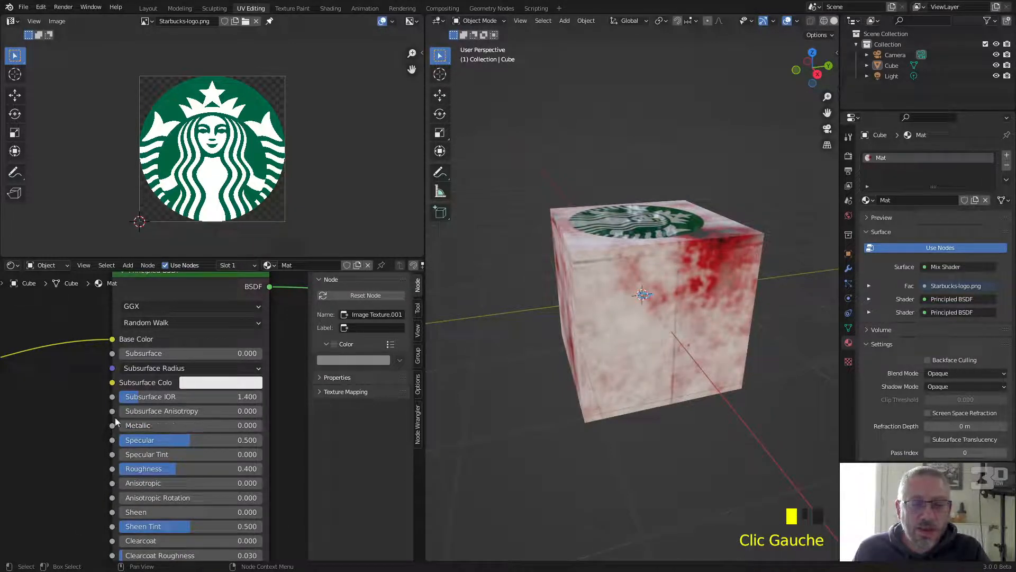
Step: Maximize the node editor and space out the ColorRamp, concrete Mix, logo Image Texture and logo Principled BSDF nodes so the links are readable
{"action": "scroll", "coordinate": [106, 435], "scroll_direction": "down", "scroll_amount": 14}
{"action": "middle_click_drag", "start_coordinate": [81, 408], "coordinate": [144, 407]}
{"action": "key", "text": "ctrl+space"}
{"action": "scroll", "coordinate": [398, 355], "scroll_direction": "up", "scroll_amount": 5}
{"action": "middle_click_drag", "start_coordinate": [458, 259], "coordinate": [399, 343]}
{"action": "middle_click_drag", "start_coordinate": [447, 289], "coordinate": [456, 265], "text": "ctrl"}
{"action": "left_click_drag", "start_coordinate": [325, 290], "coordinate": [310, 304]}
{"action": "left_click_drag", "start_coordinate": [388, 376], "coordinate": [429, 345]}
{"action": "left_click_drag", "start_coordinate": [436, 94], "coordinate": [468, 204]}
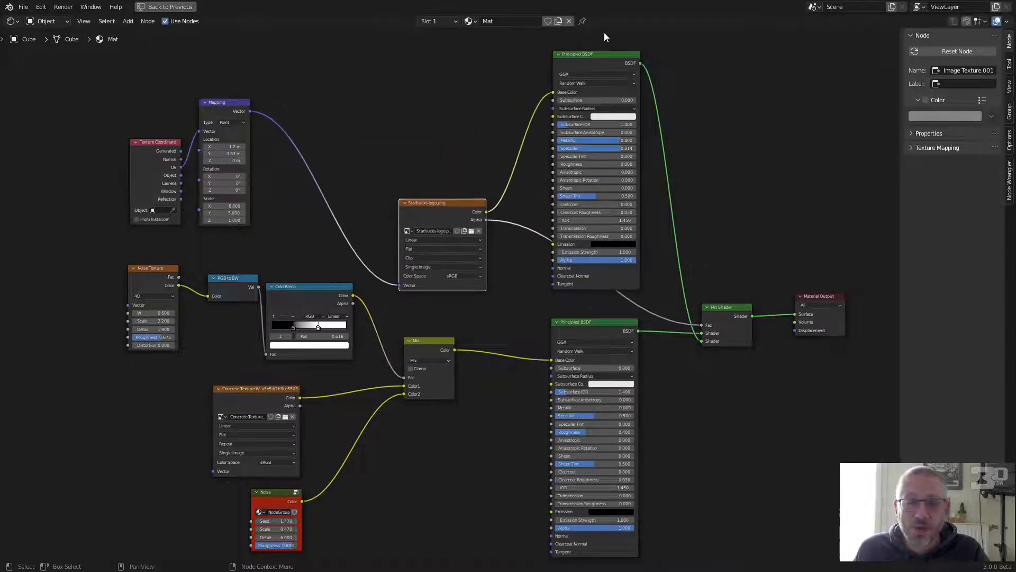
{"action": "left_click_drag", "start_coordinate": [565, 53], "coordinate": [575, 12]}
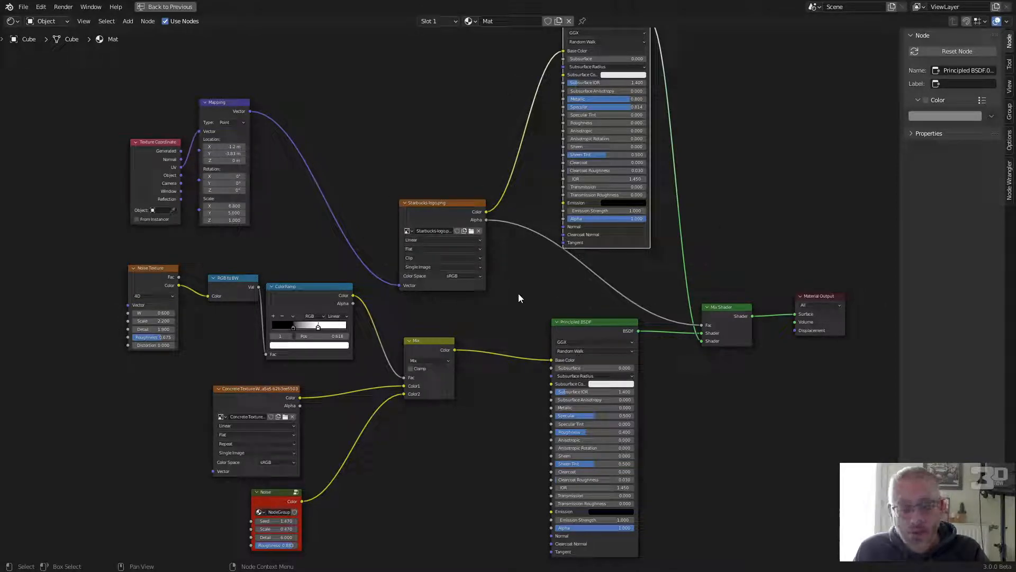
Step: Restore the full layout and fine-tune the logo's Mapping node to Location X -1.23 m, Y -3.88 m and Rotation Z 0.2°
{"action": "key", "text": "ctrl+space"}
{"action": "middle_click_drag", "start_coordinate": [661, 285], "coordinate": [647, 237]}
{"action": "scroll", "coordinate": [31, 375], "scroll_direction": "up", "scroll_amount": 1}
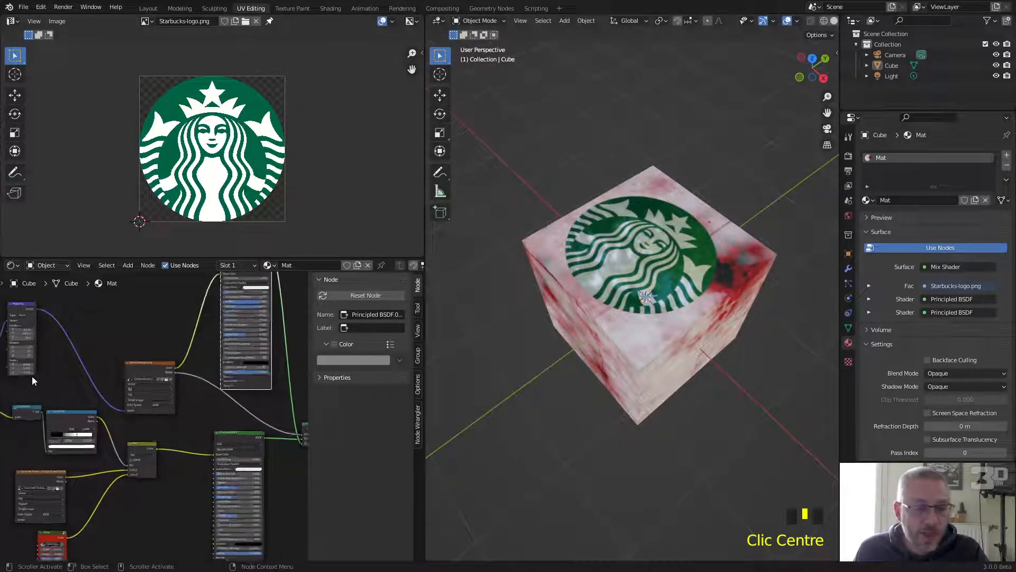
{"action": "scroll", "coordinate": [32, 377], "scroll_direction": "up", "scroll_amount": 4}
{"action": "middle_click_drag", "start_coordinate": [70, 383], "coordinate": [234, 426]}
{"action": "scroll", "coordinate": [233, 425], "scroll_direction": "up", "scroll_amount": 7}
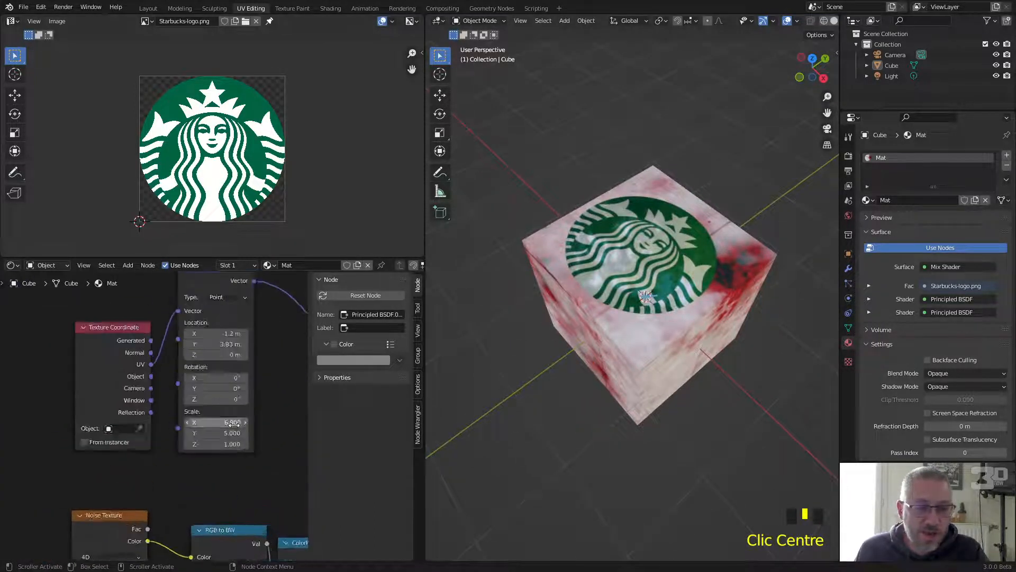
{"action": "scroll", "coordinate": [232, 425], "scroll_direction": "up", "scroll_amount": 4}
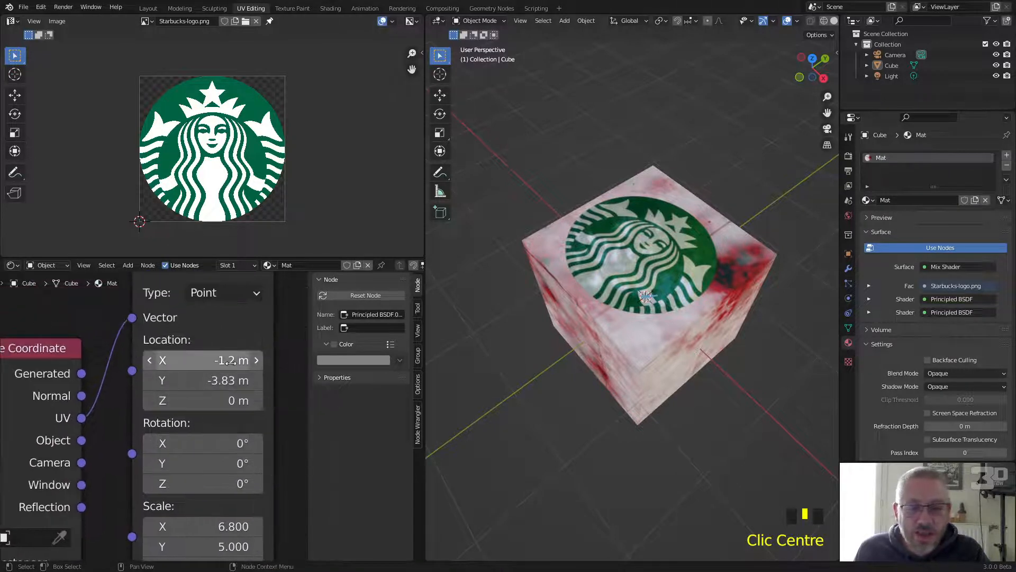
{"action": "left_click_drag", "start_coordinate": [204, 359], "coordinate": [207, 360], "text": "shift"}
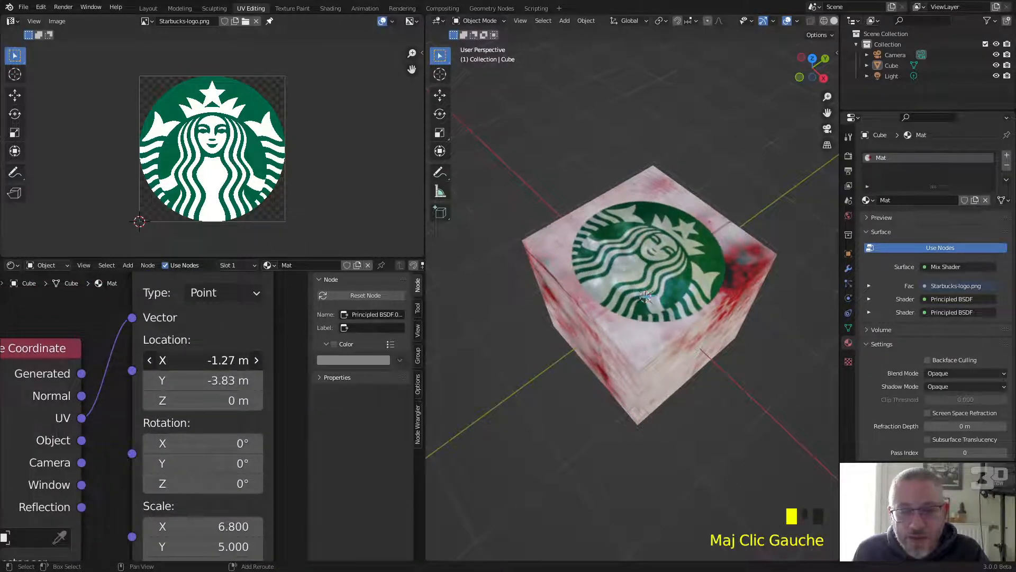
{"action": "left_click_drag", "start_coordinate": [204, 380], "coordinate": [212, 401], "text": "shift"}
{"action": "left_click_drag", "start_coordinate": [237, 445], "coordinate": [230, 484]}
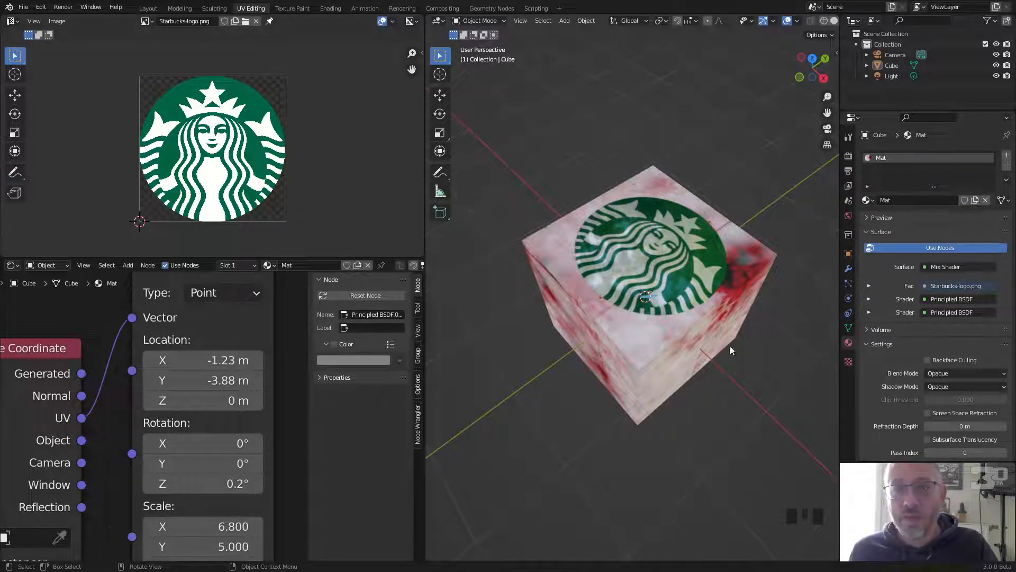
{"action": "middle_click_drag", "start_coordinate": [641, 322], "coordinate": [688, 323], "text": "ctrl"}
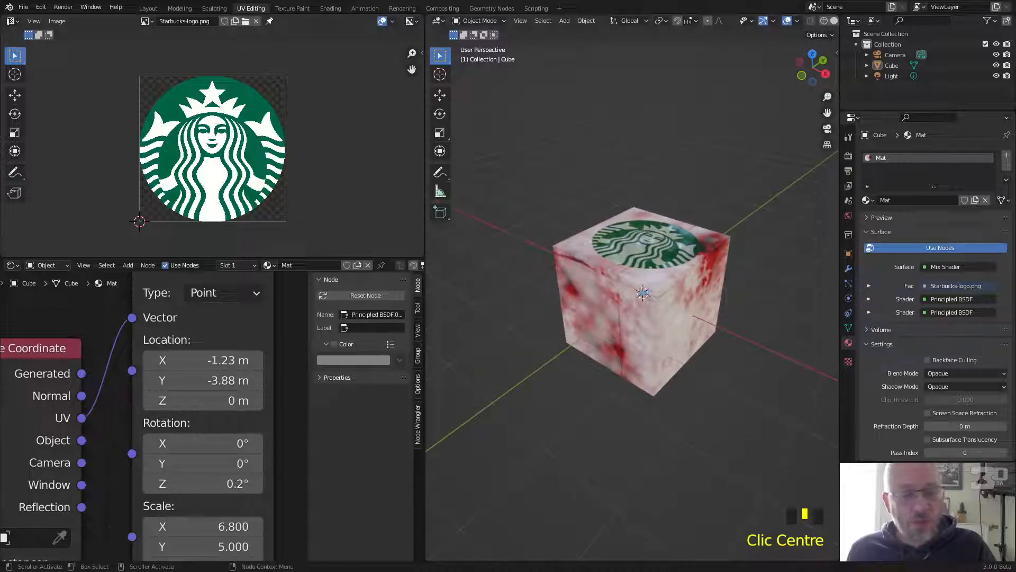